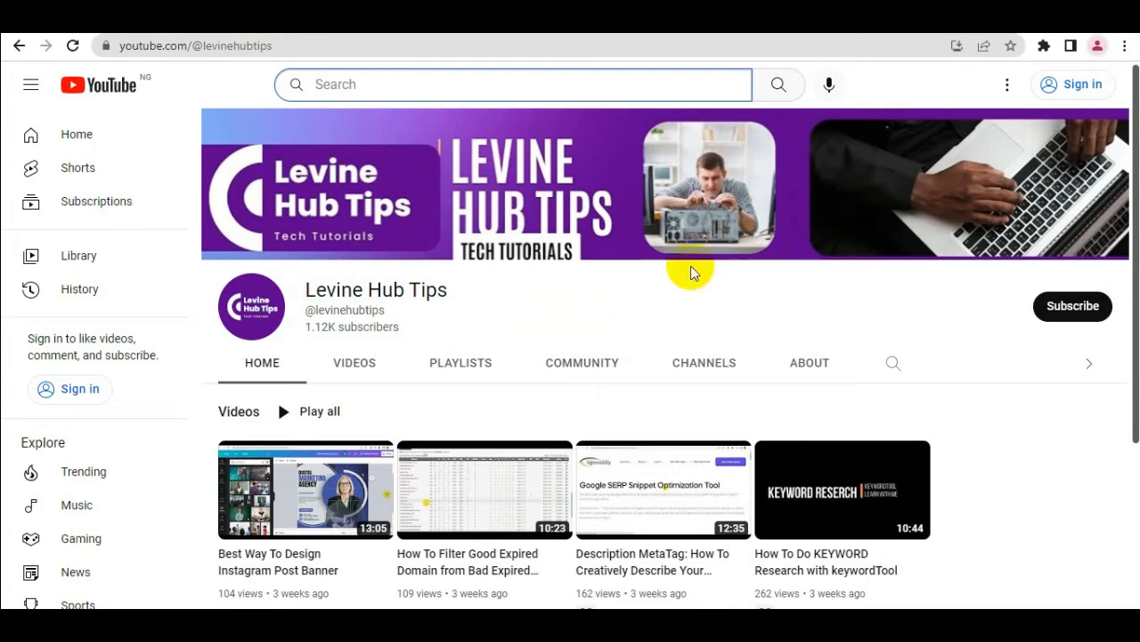
# Open a new incognito window and search for "canva" to reach the Canva website
pyautogui.click(1124, 46)
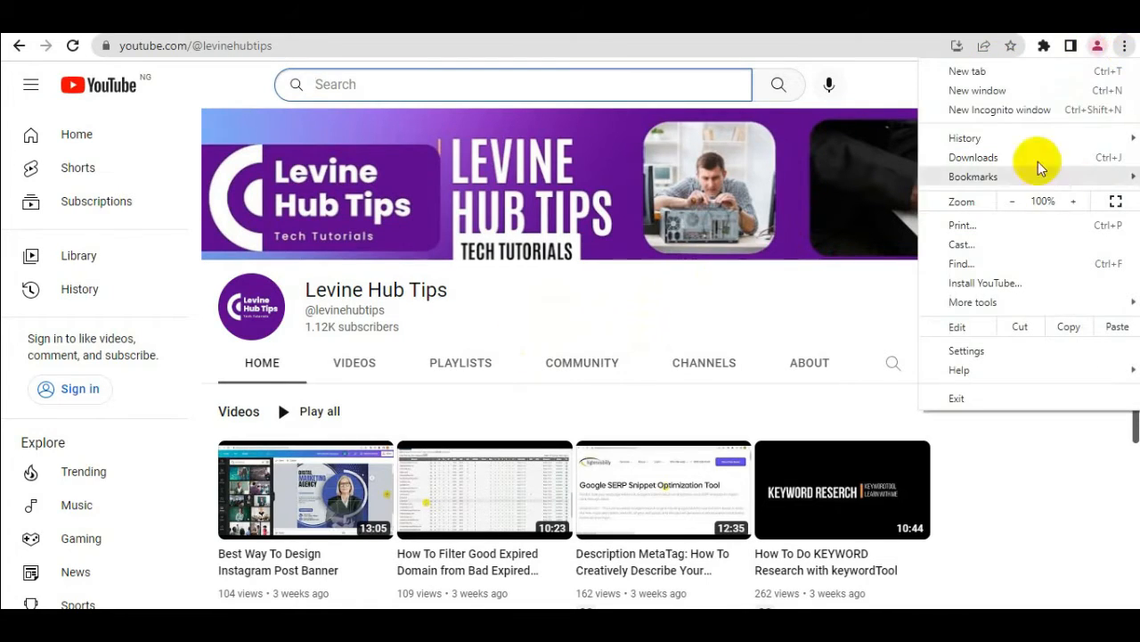
pyautogui.click(1036, 119)
pyautogui.write('c')
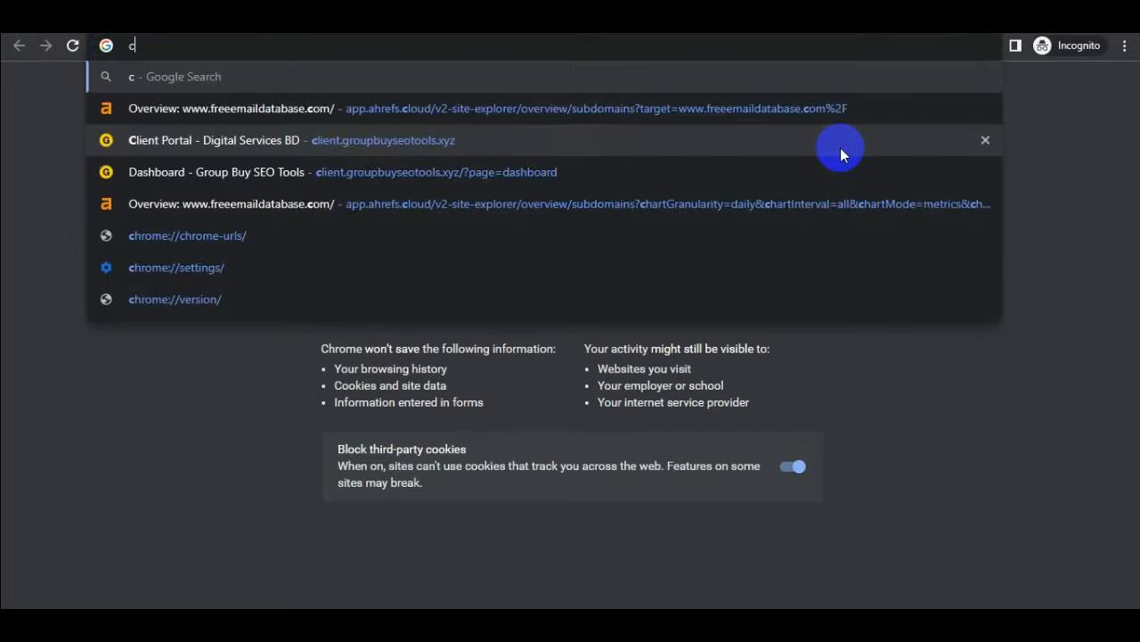
pyautogui.write('anva')
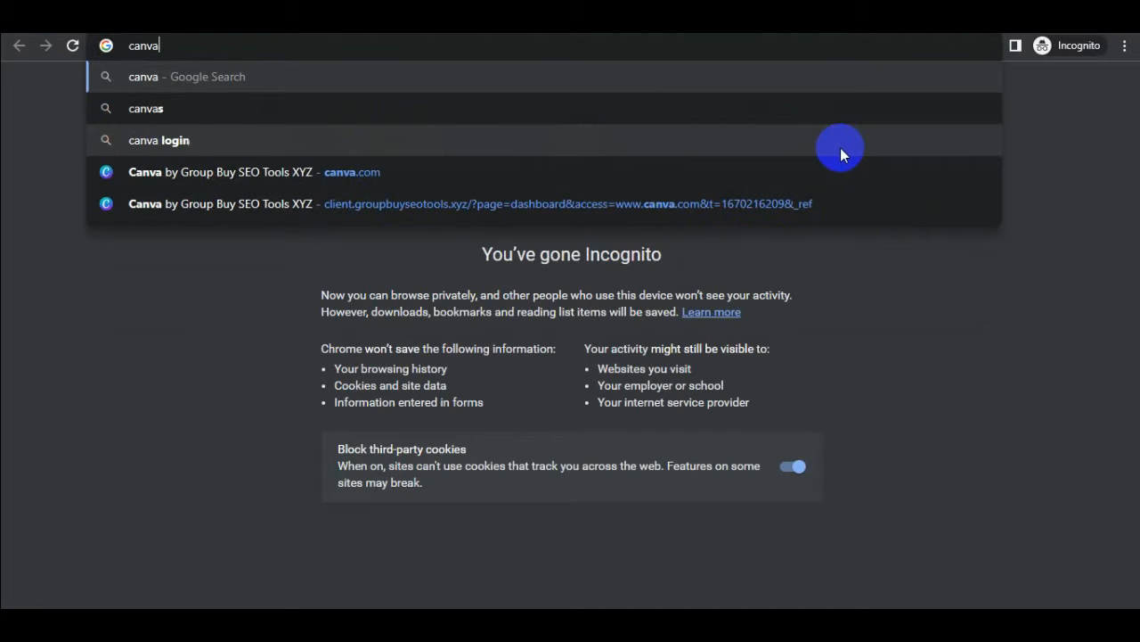
pyautogui.press('Return')
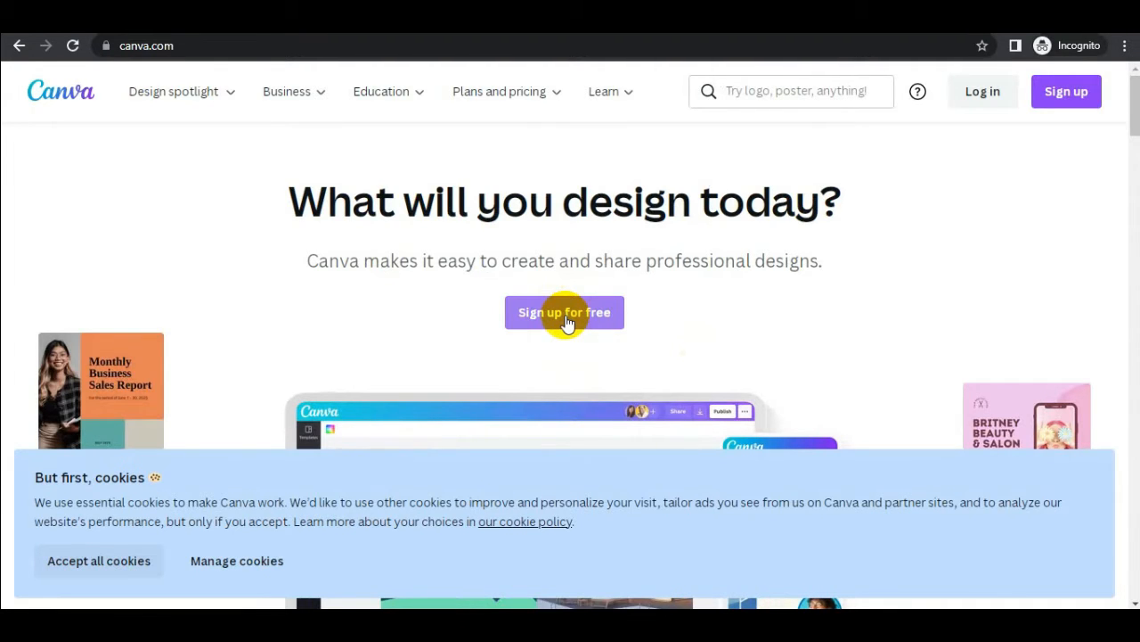
# View the free Canva sign-up form with the email option and return to the regular browser window
pyautogui.click(567, 319)
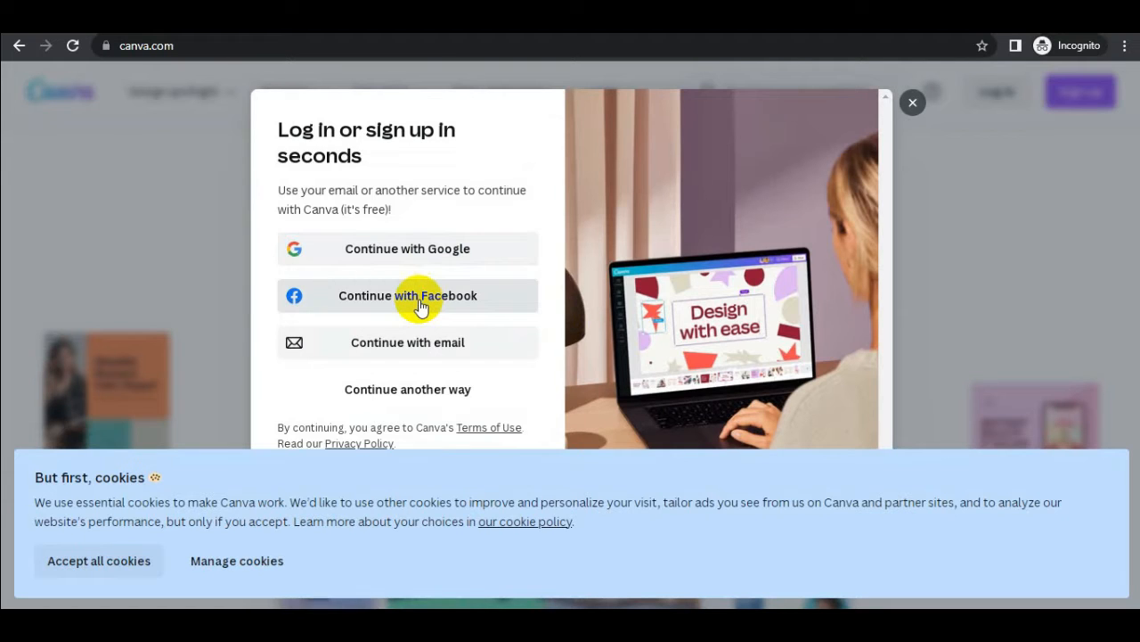
pyautogui.click(405, 344)
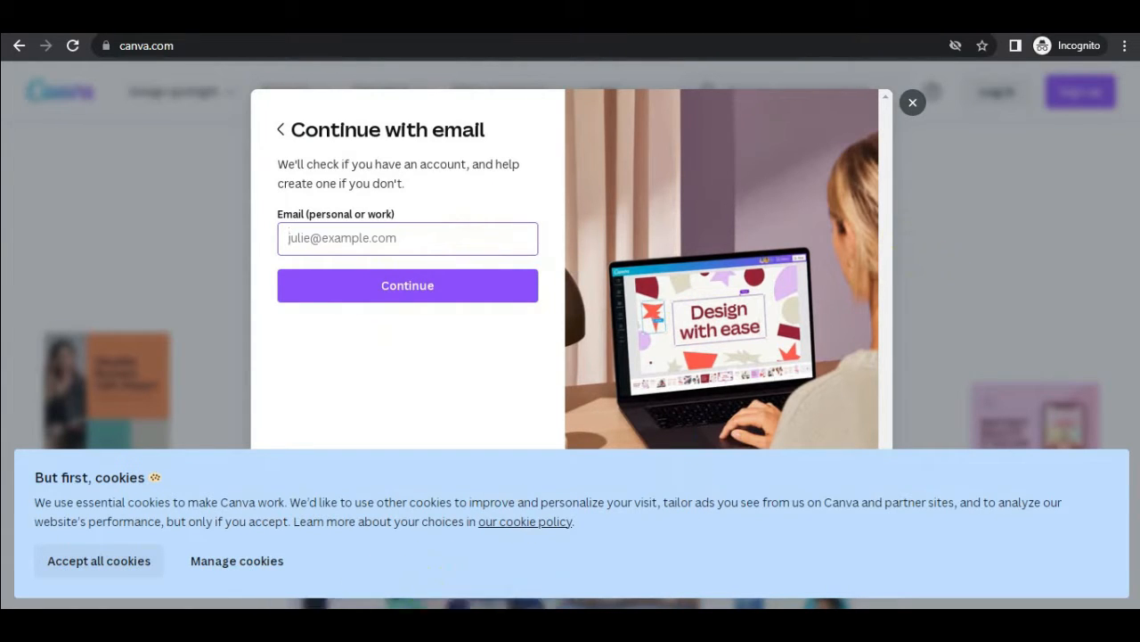
pyautogui.click(327, 604)
pyautogui.click(284, 563)
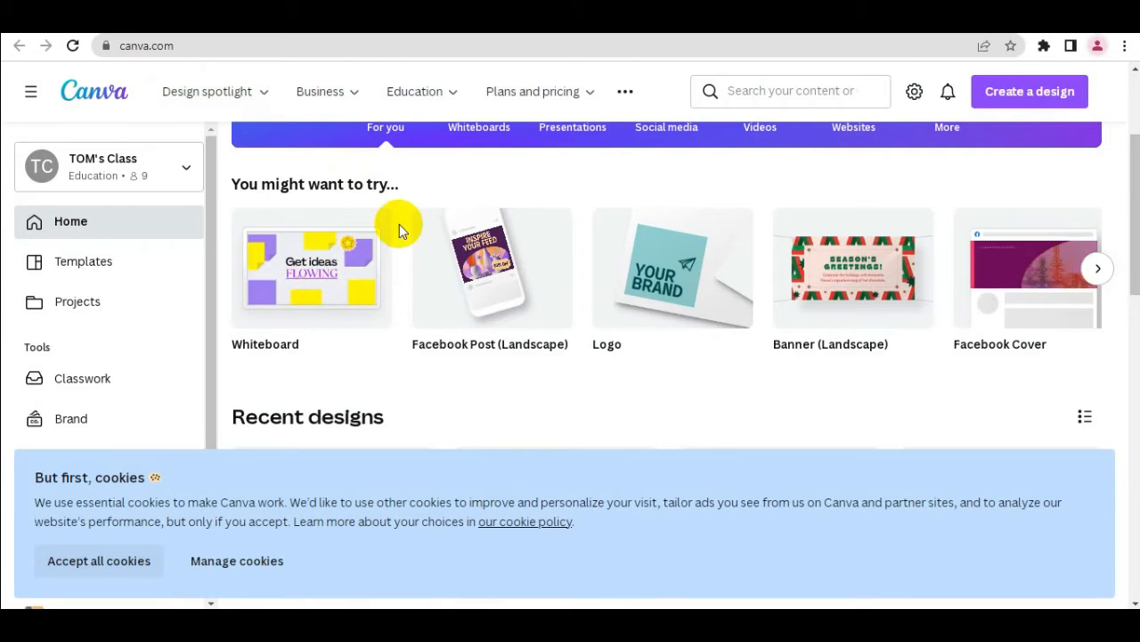
# Find YouTube Banners among the social media categories of Canva's templates and open that template collection
pyautogui.moveTo(497, 261)
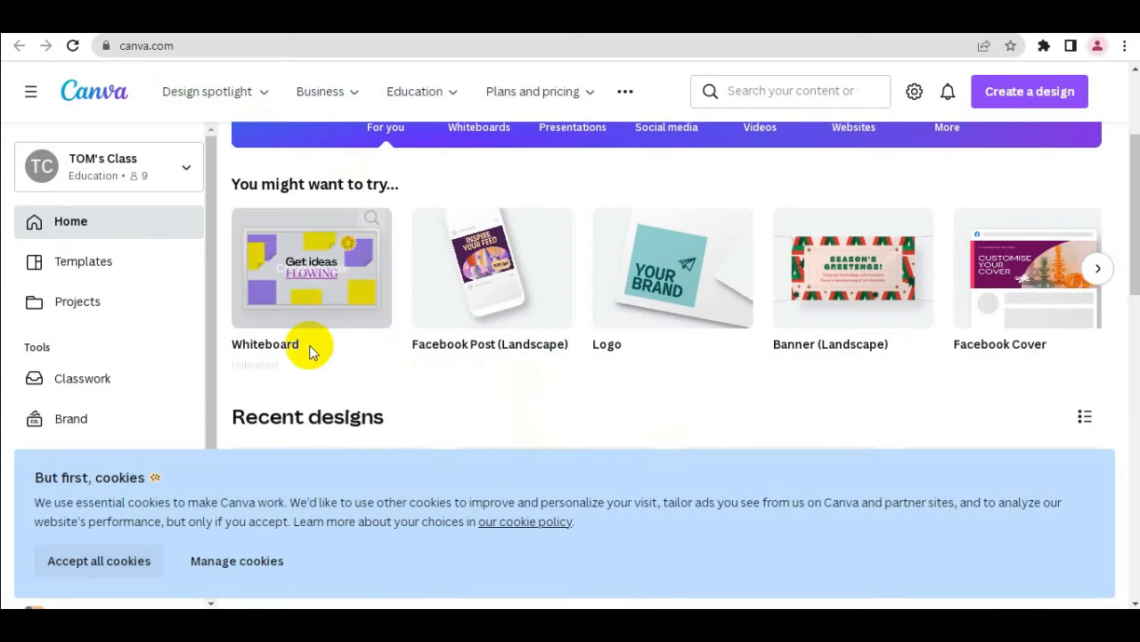
pyautogui.click(100, 264)
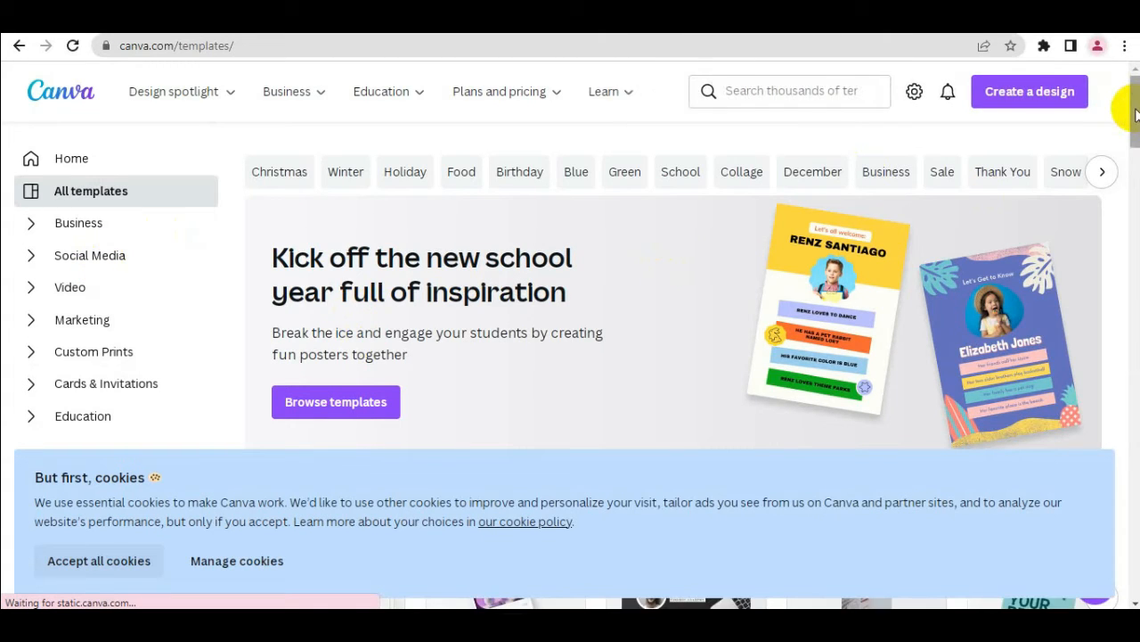
pyautogui.moveTo(1135, 114); pyautogui.dragTo(1135, 149)
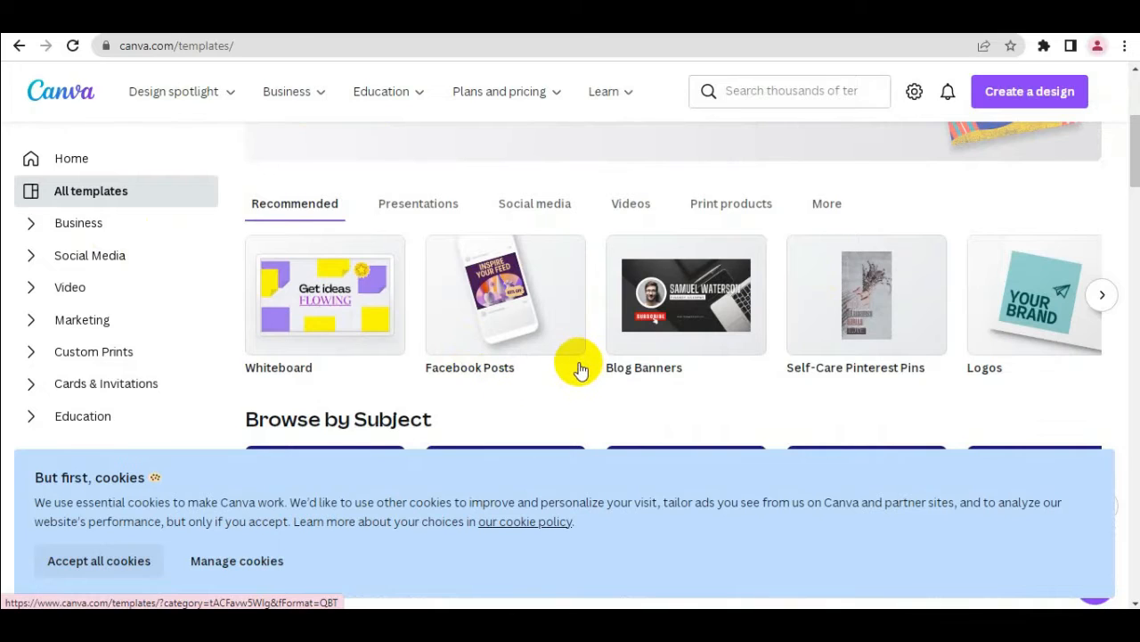
pyautogui.click(538, 210)
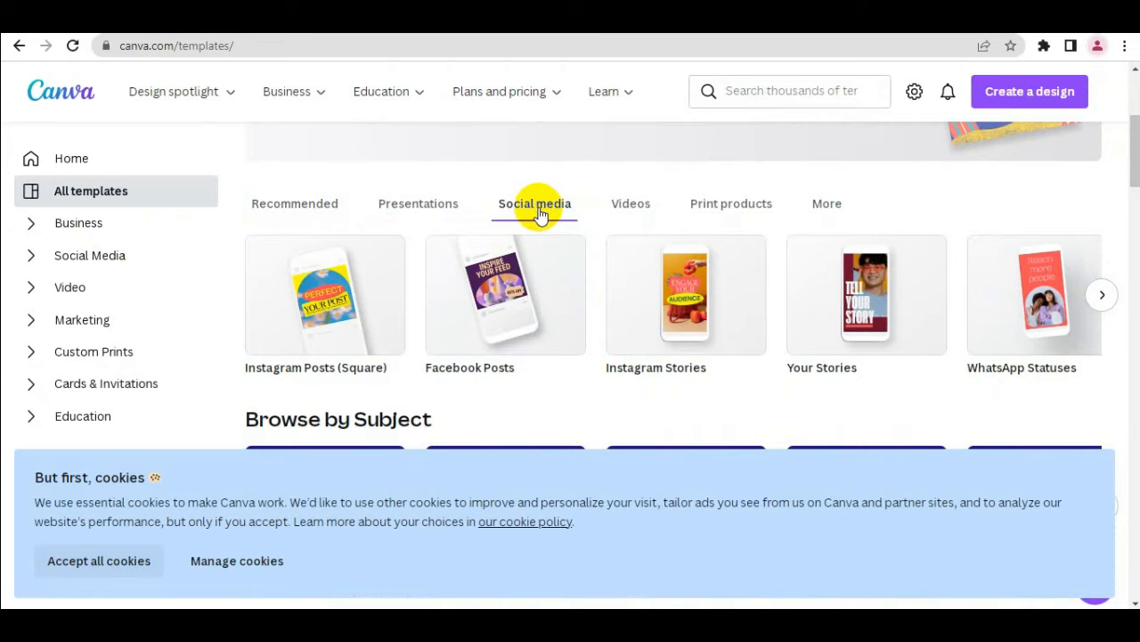
pyautogui.click(1104, 295)
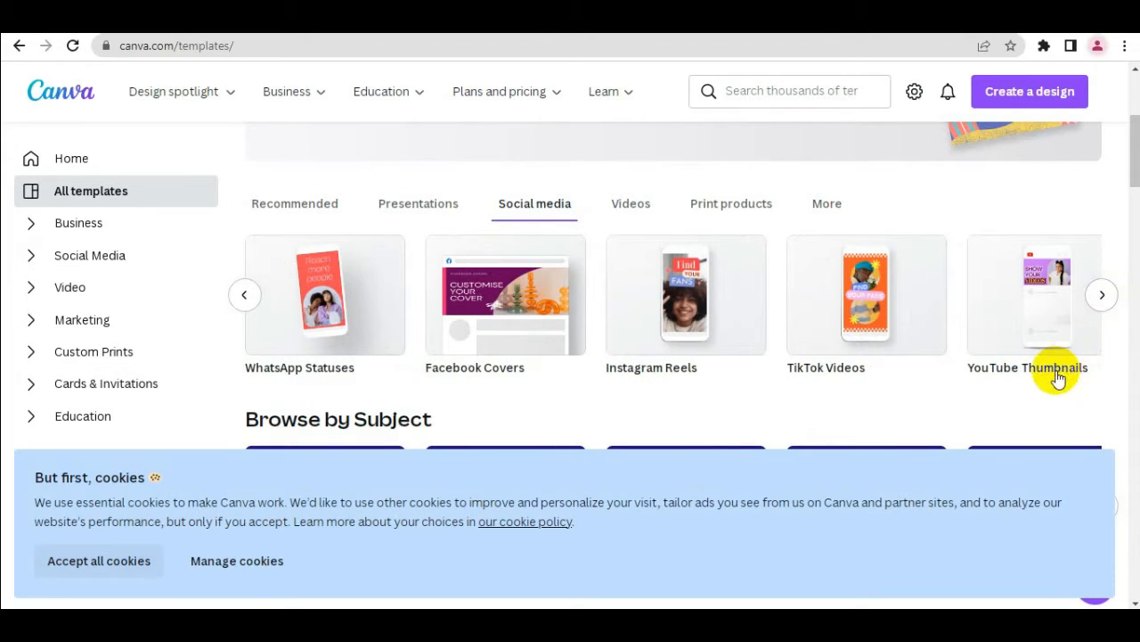
pyautogui.click(1102, 297)
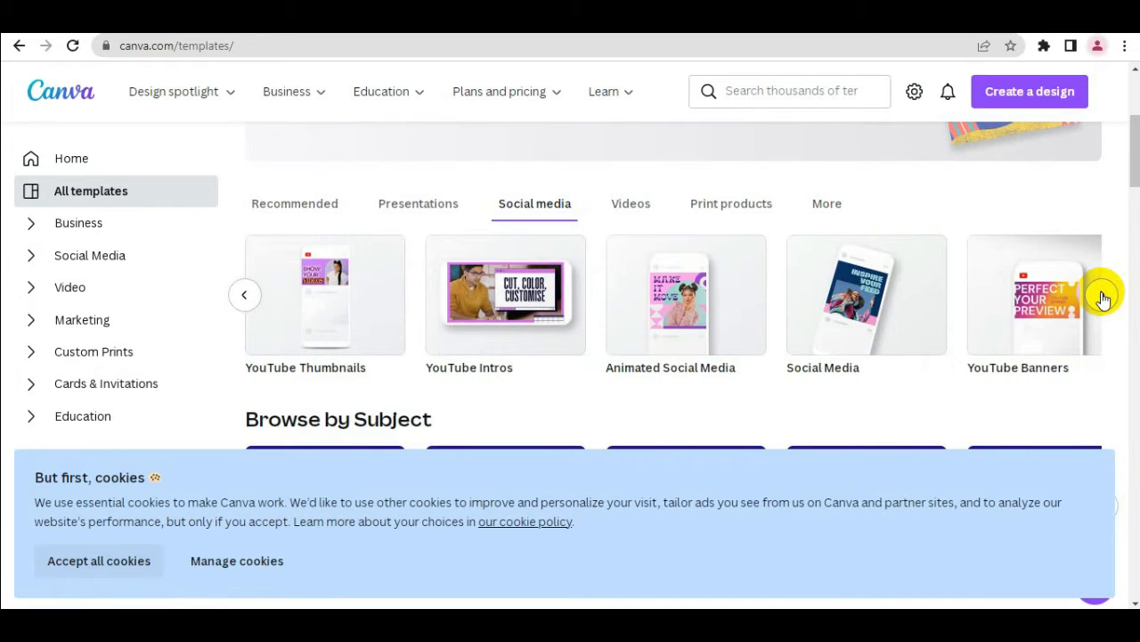
pyautogui.click(1029, 336)
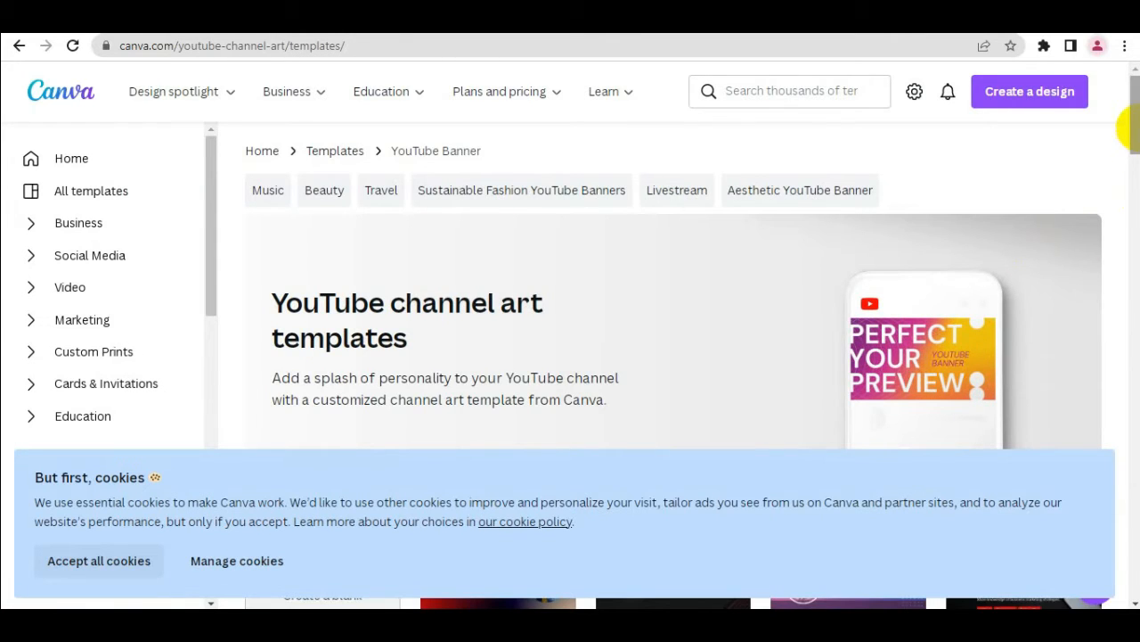
# Look through the YouTube channel art templates for a suitable banner design
pyautogui.scroll(-3, 1120, 128)
pyautogui.scroll(-1, 1119, 128)
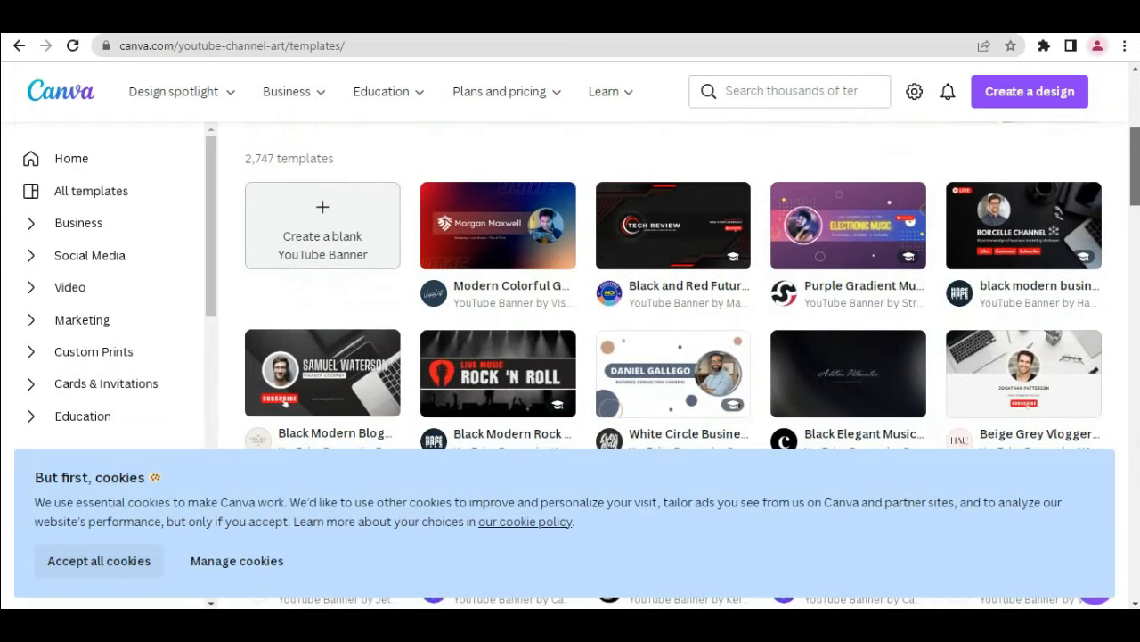
pyautogui.scroll(-1, 677, 285)
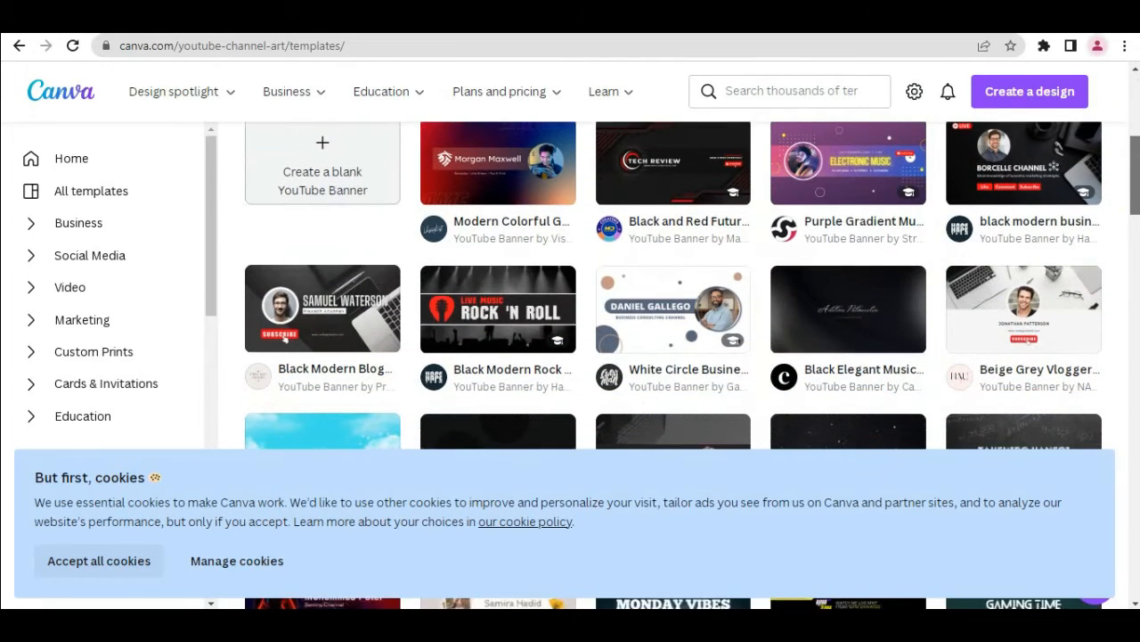
pyautogui.scroll(-3, 678, 285)
pyautogui.scroll(-2, 677, 285)
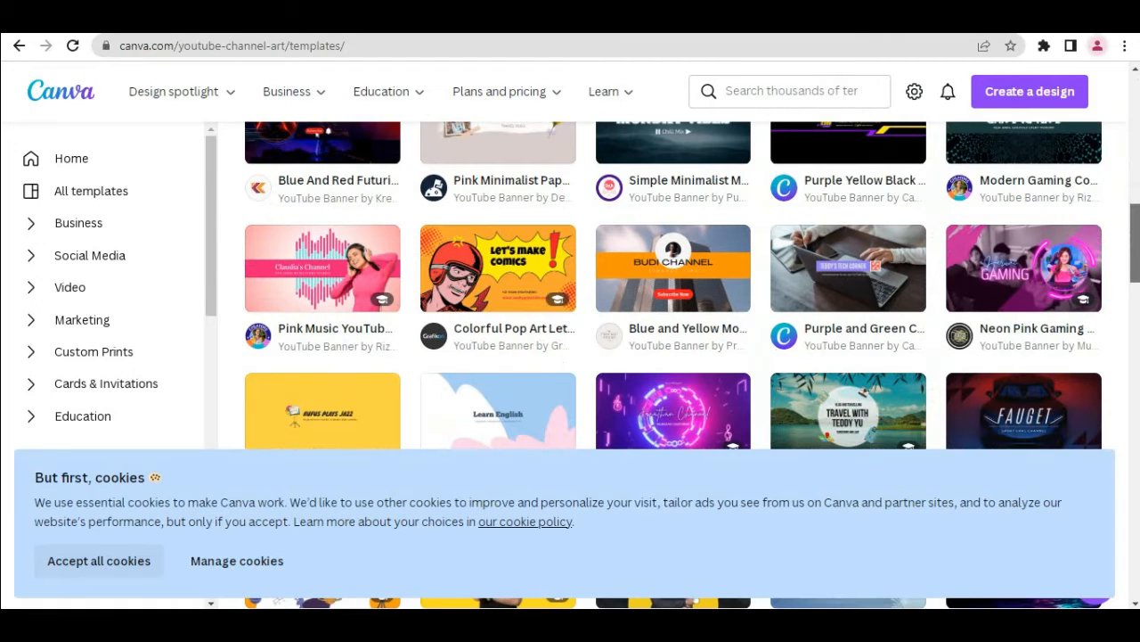
pyautogui.scroll(-3, 677, 285)
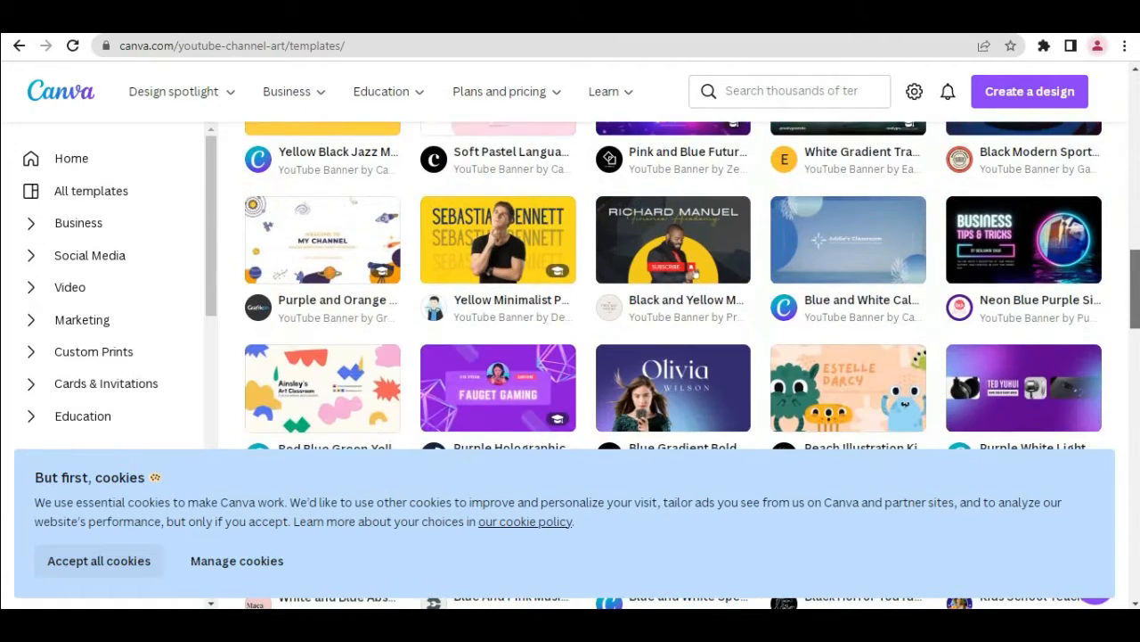
pyautogui.scroll(-3, 677, 285)
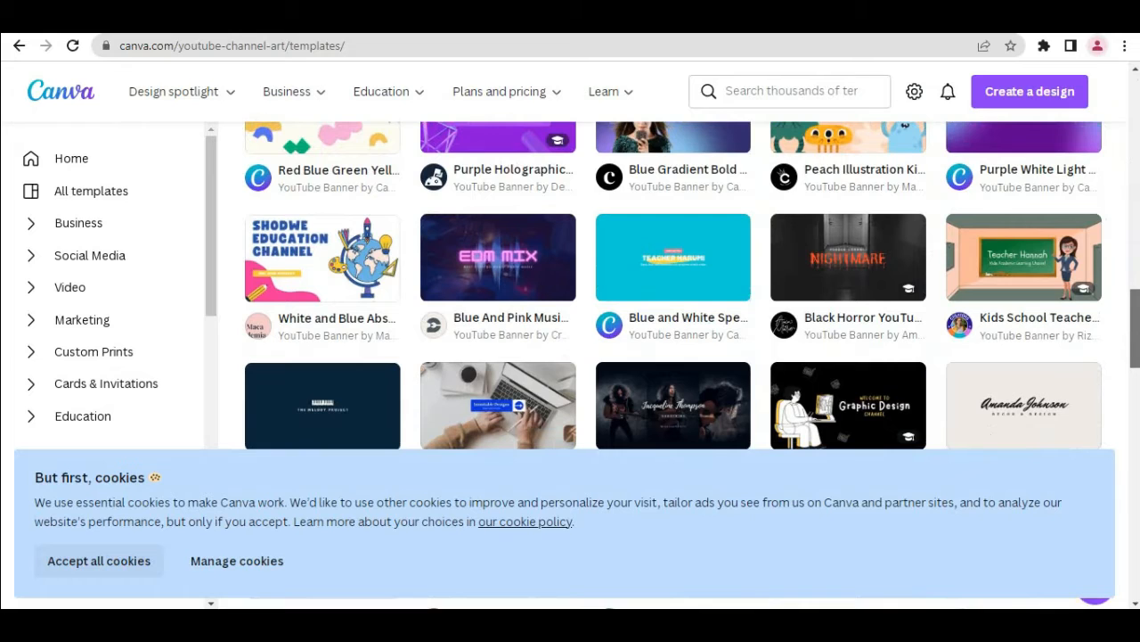
pyautogui.scroll(-2, 677, 285)
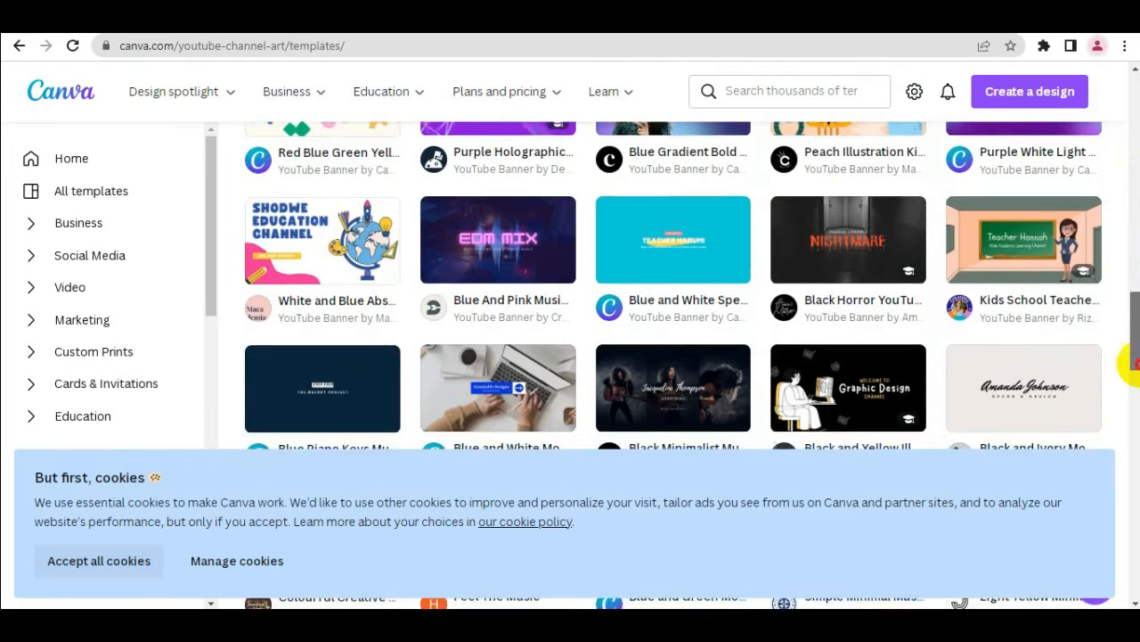
pyautogui.scroll(-1, 677, 285)
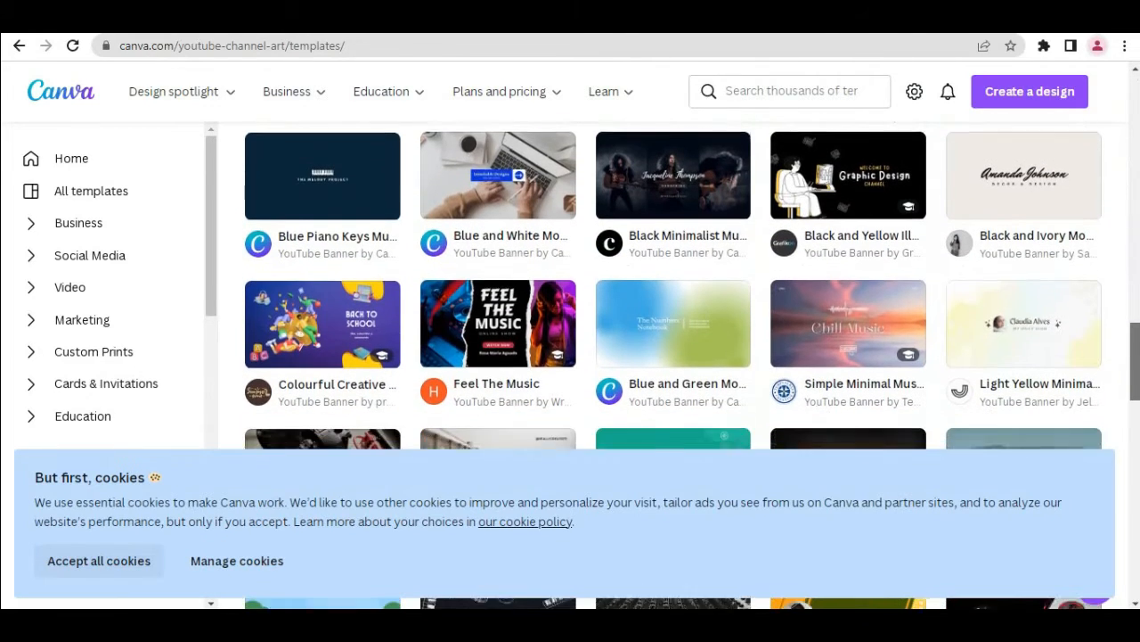
pyautogui.scroll(-1, 678, 285)
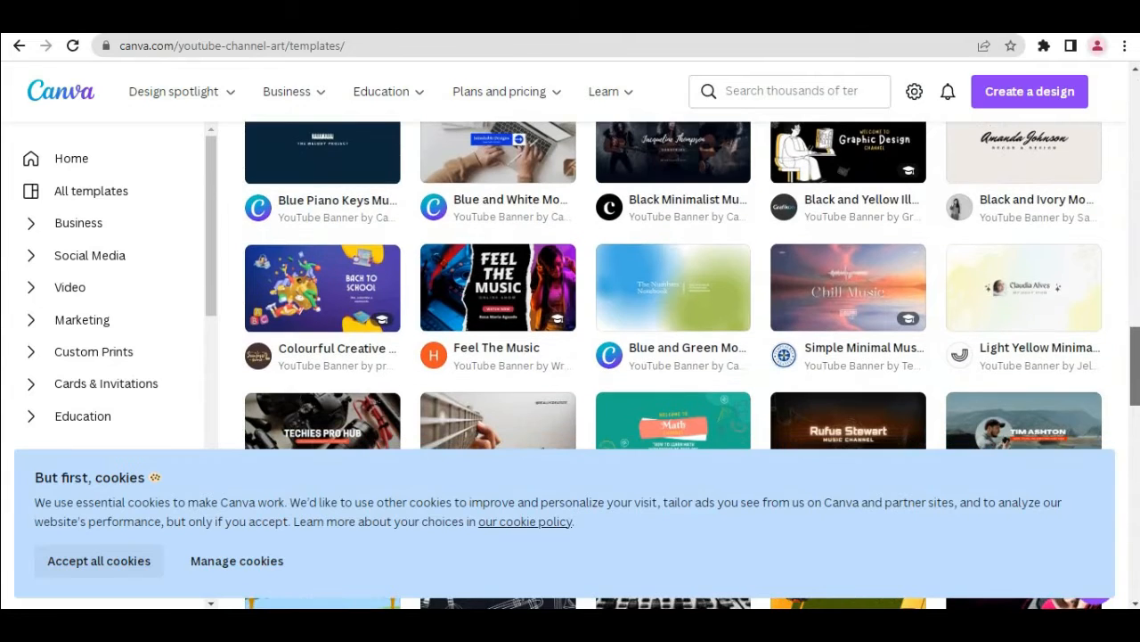
pyautogui.scroll(-2, 677, 285)
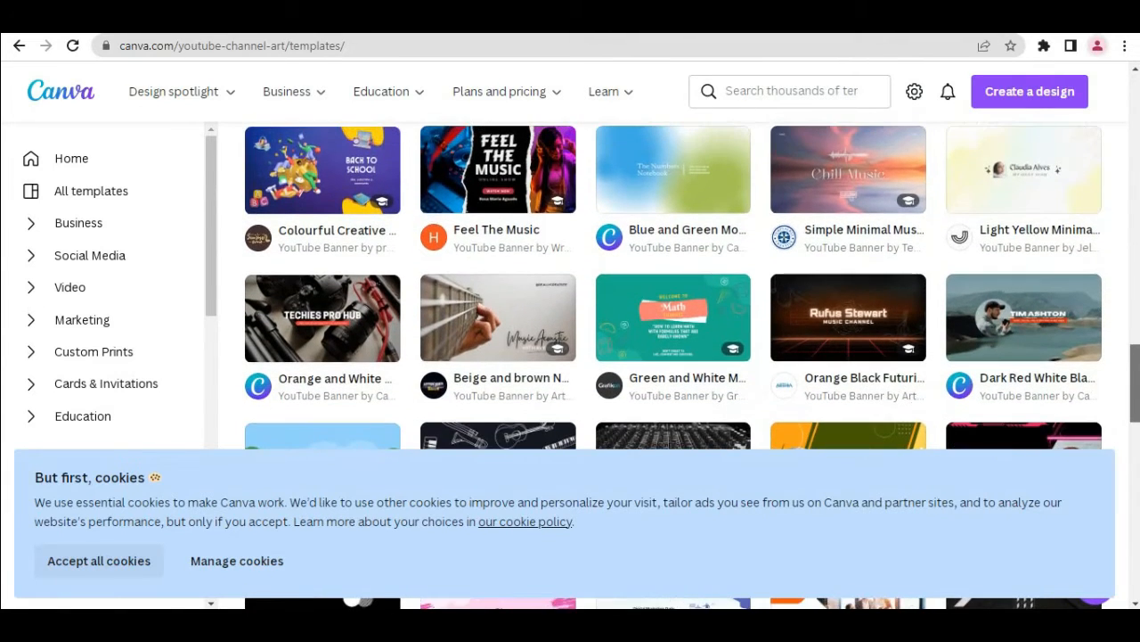
pyautogui.moveTo(1134, 381); pyautogui.dragTo(1134, 206)
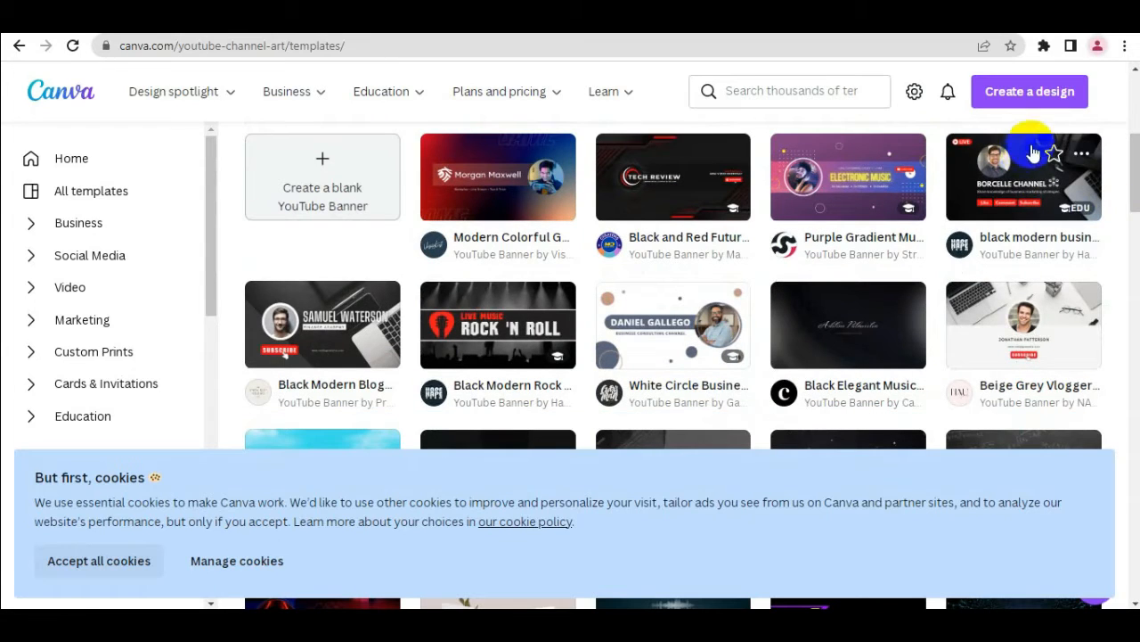
# Open the "black modern business marketing strategy youtube channel art" template for customization and accept all cookies
pyautogui.click(1016, 168)
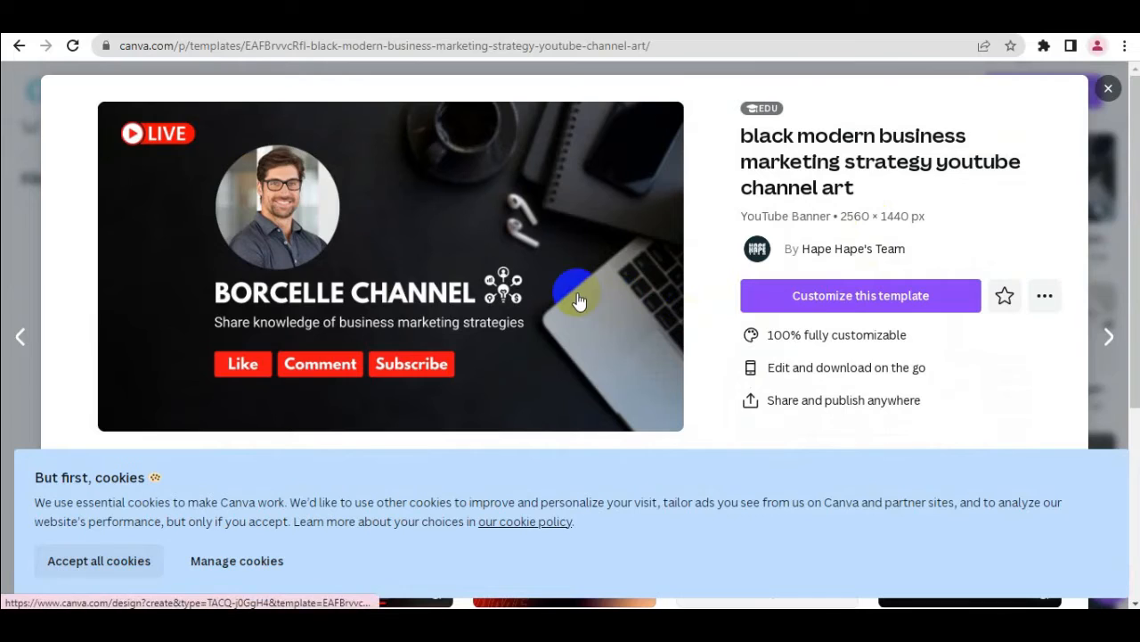
pyautogui.click(861, 303)
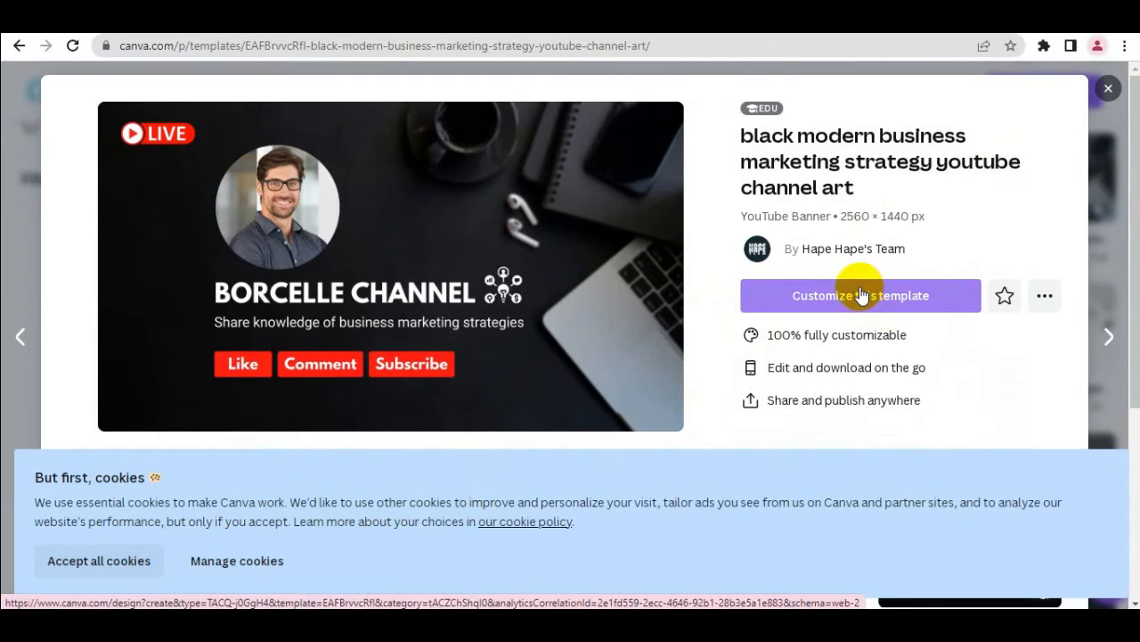
pyautogui.click(861, 299)
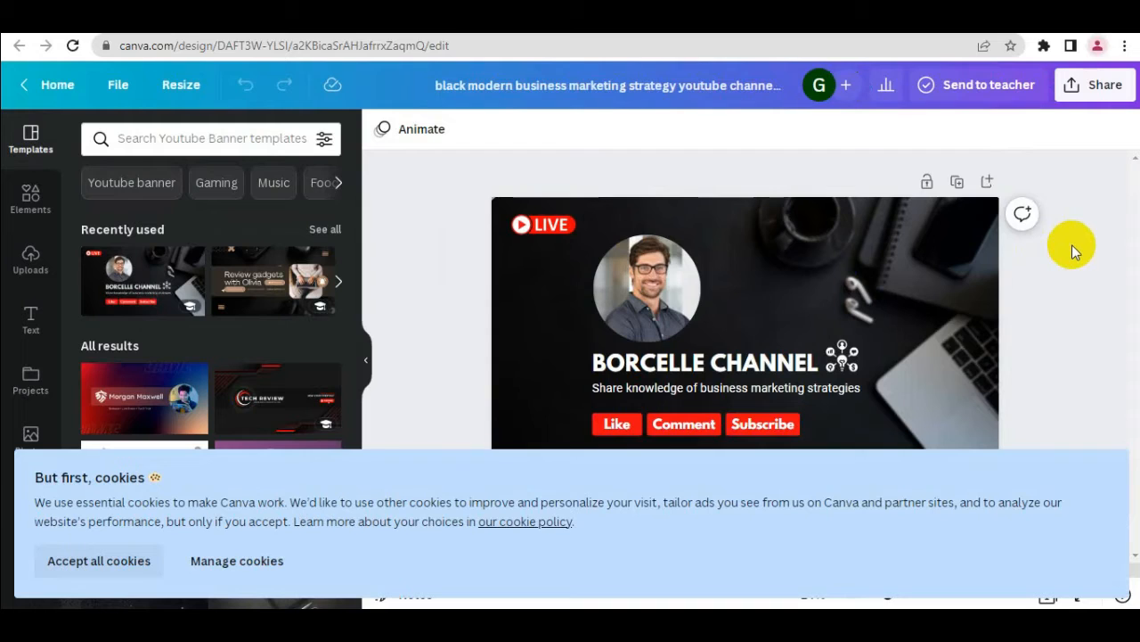
pyautogui.click(922, 332)
pyautogui.click(131, 569)
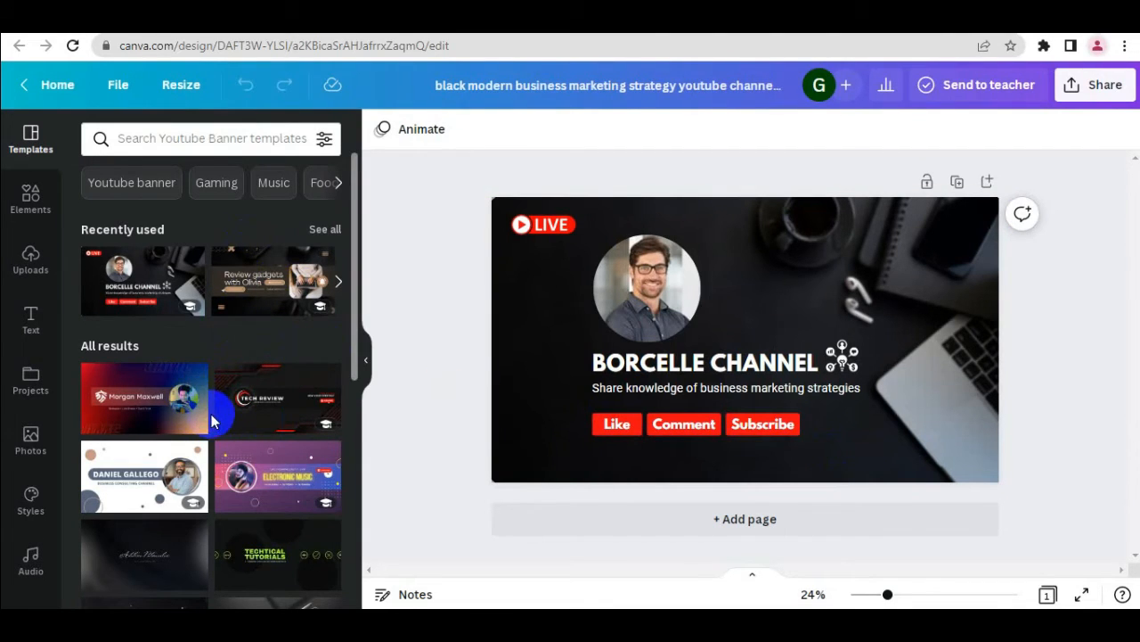
# Delete the dark desk photo from the banner's background frame
pyautogui.moveTo(355, 321); pyautogui.dragTo(372, 254)
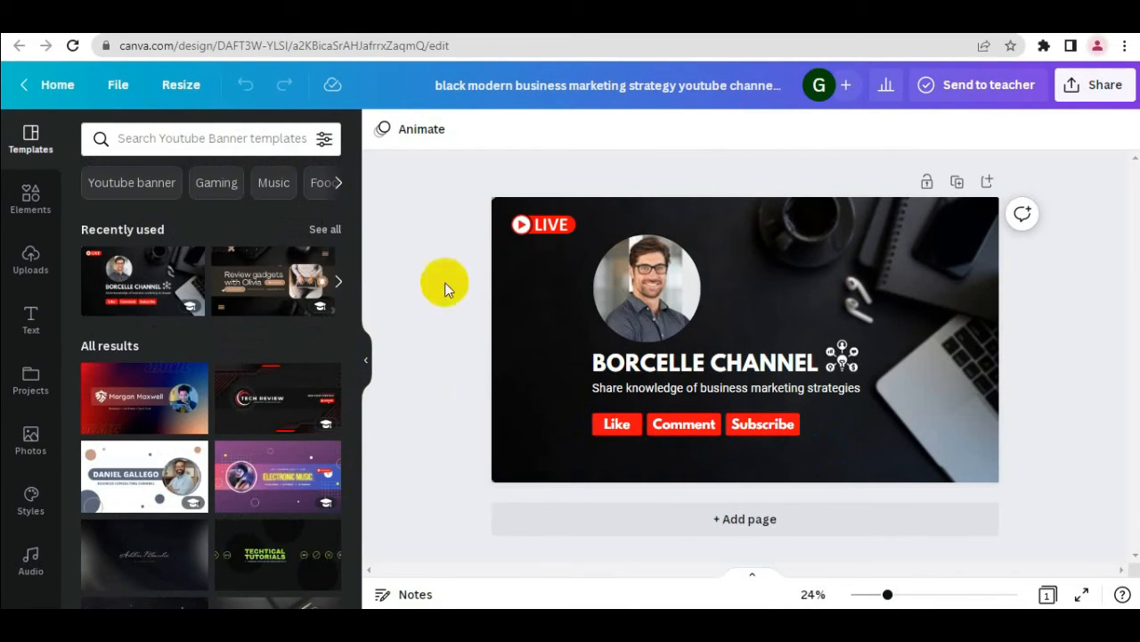
pyautogui.click(852, 449)
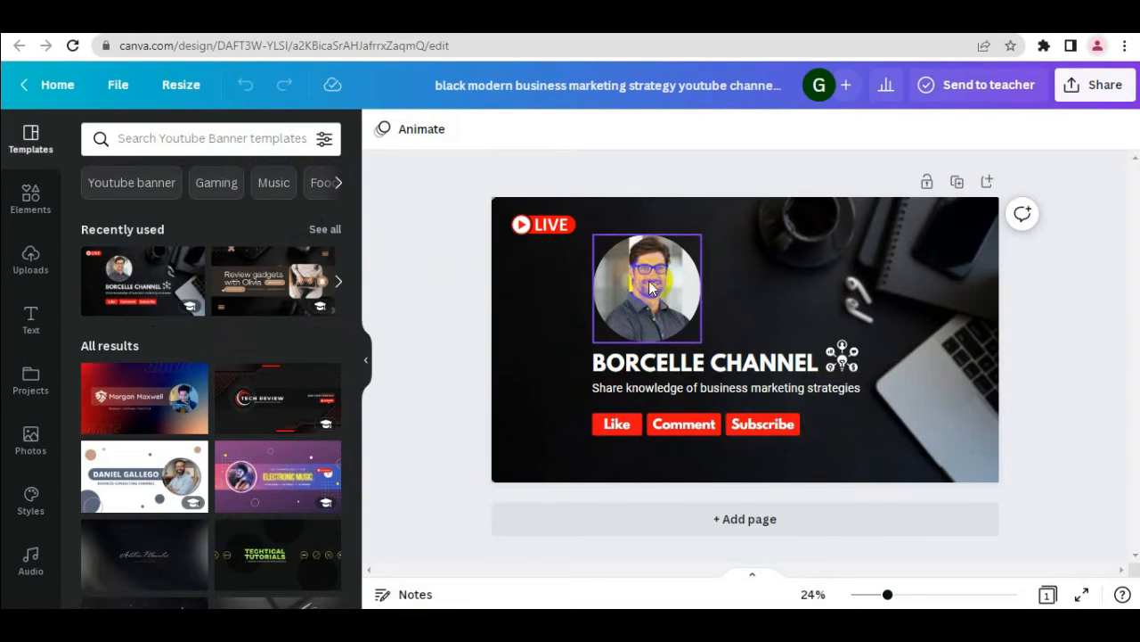
pyautogui.click(808, 278)
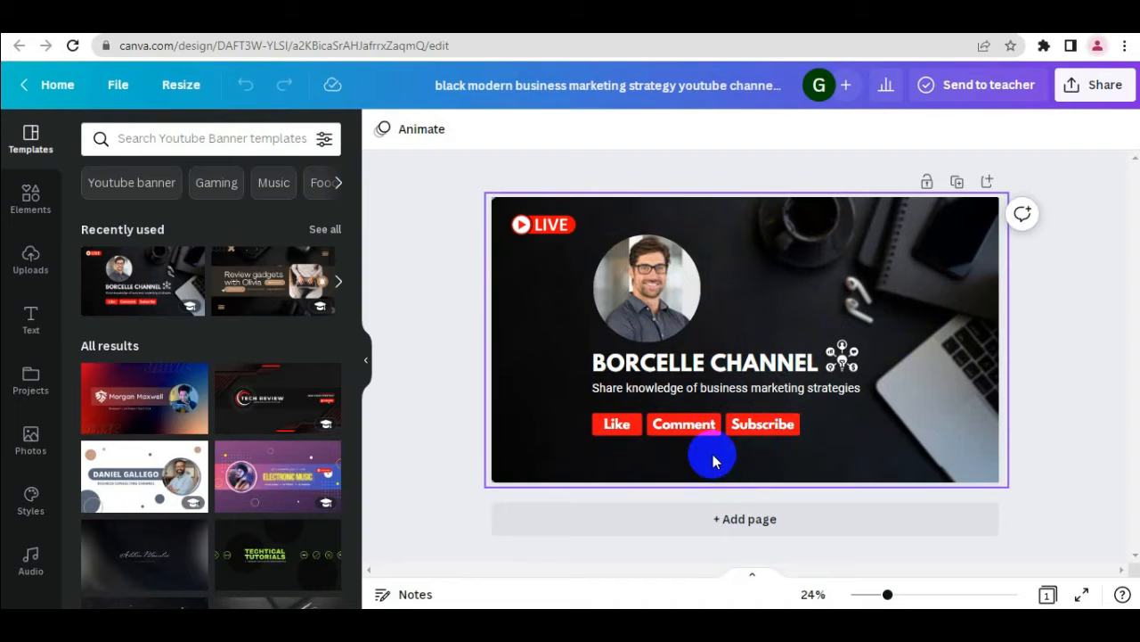
pyautogui.doubleClick(857, 265)
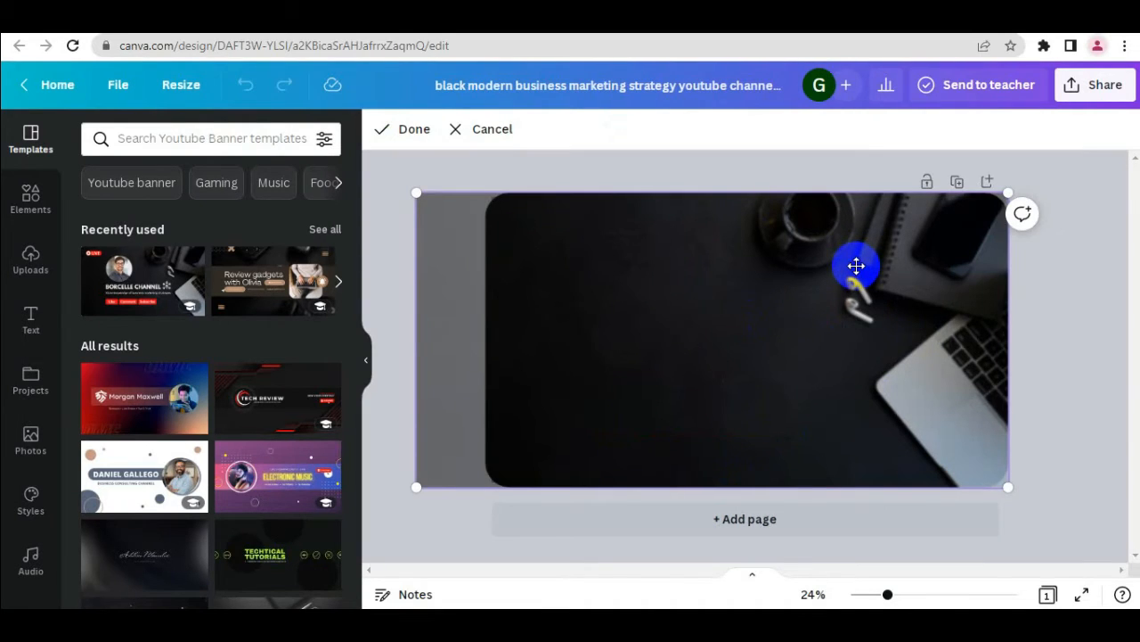
pyautogui.press('Delete')
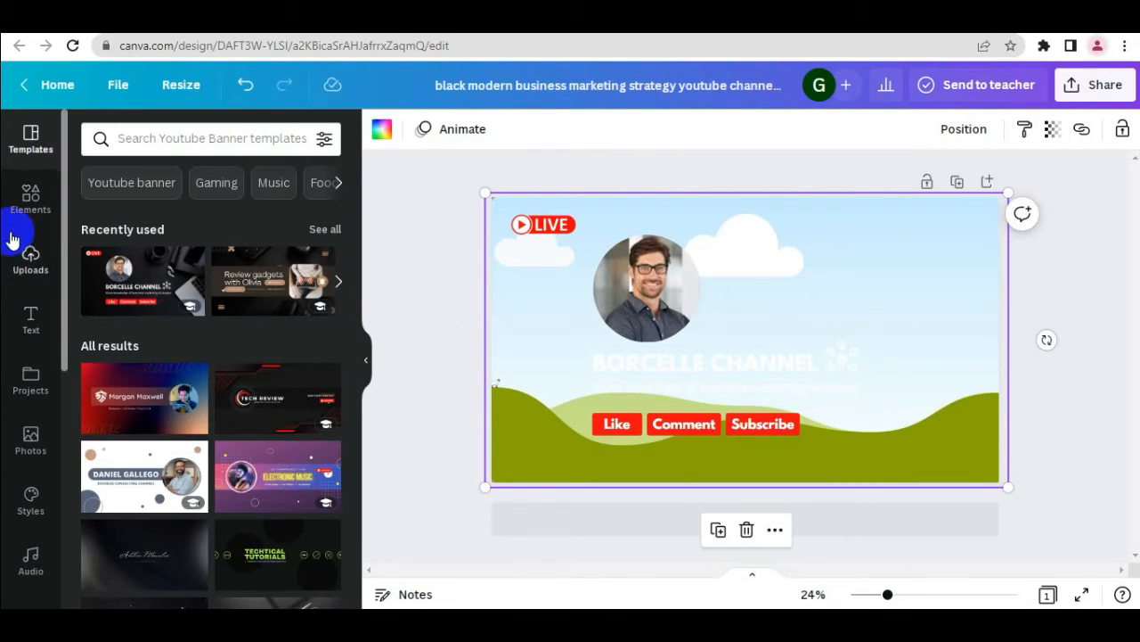
# Search the photo library for "background"
pyautogui.click(33, 446)
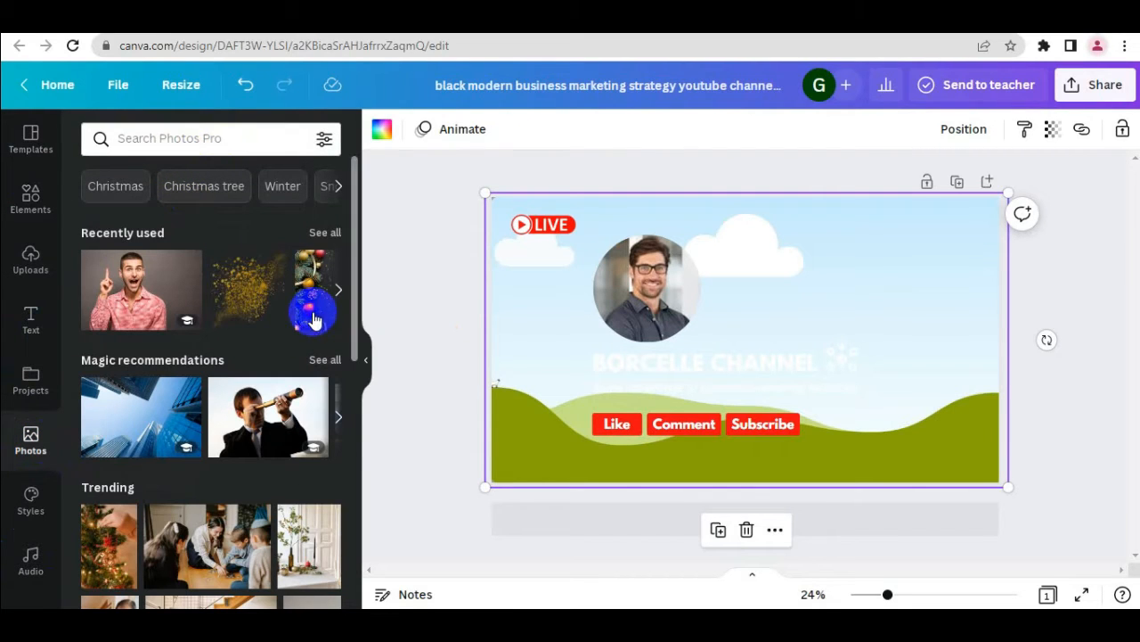
pyautogui.moveTo(358, 312); pyautogui.dragTo(357, 491)
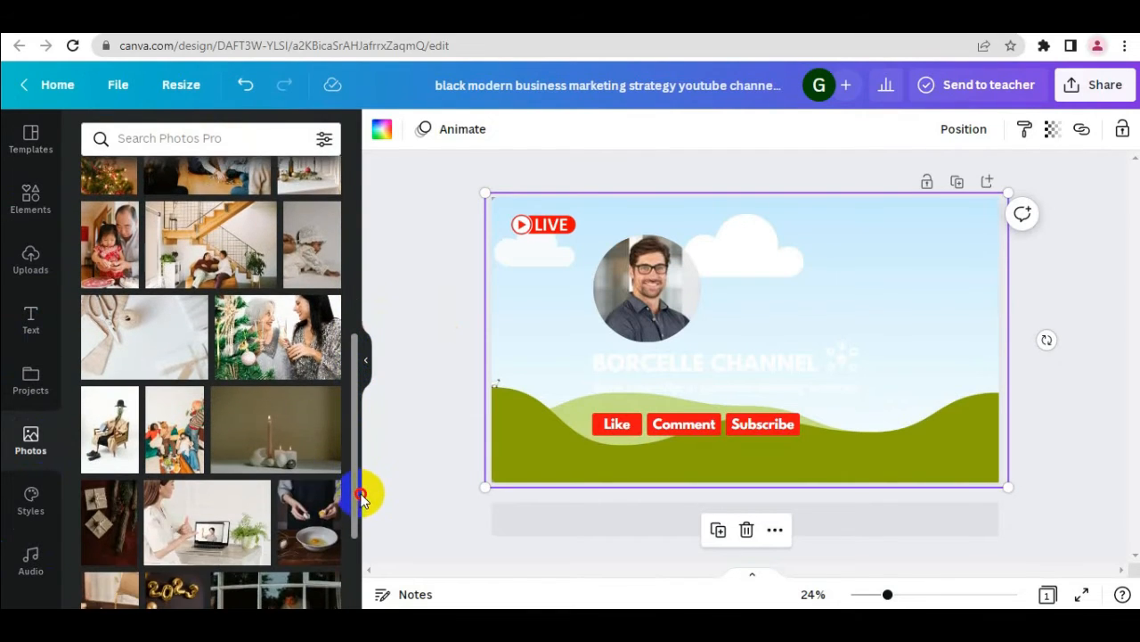
pyautogui.click(218, 140)
pyautogui.write('b')
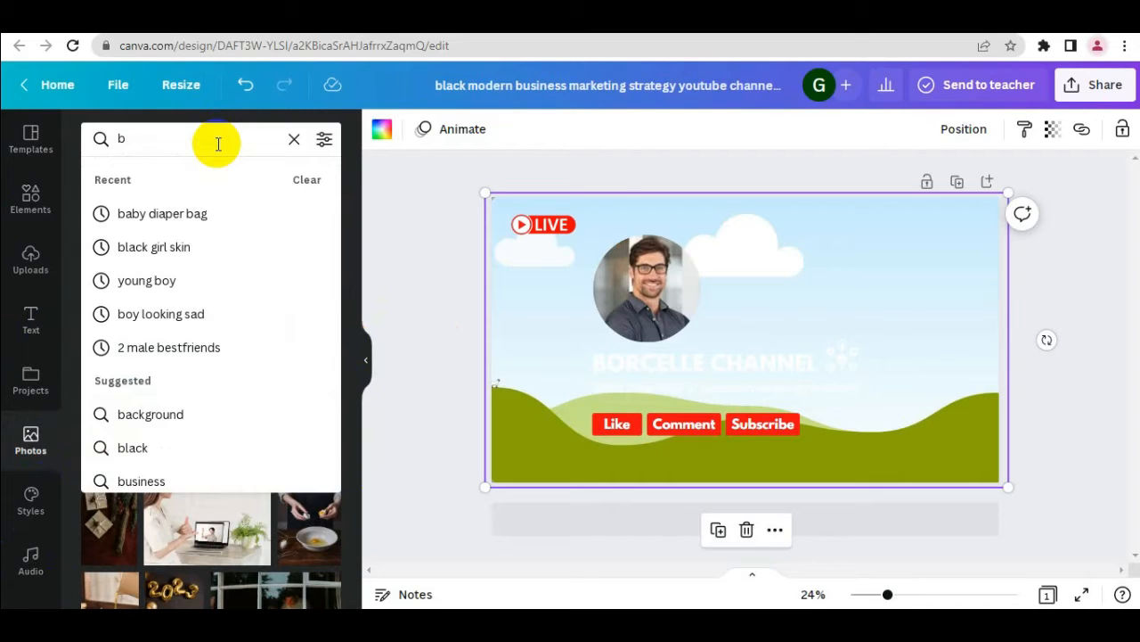
pyautogui.write('ack')
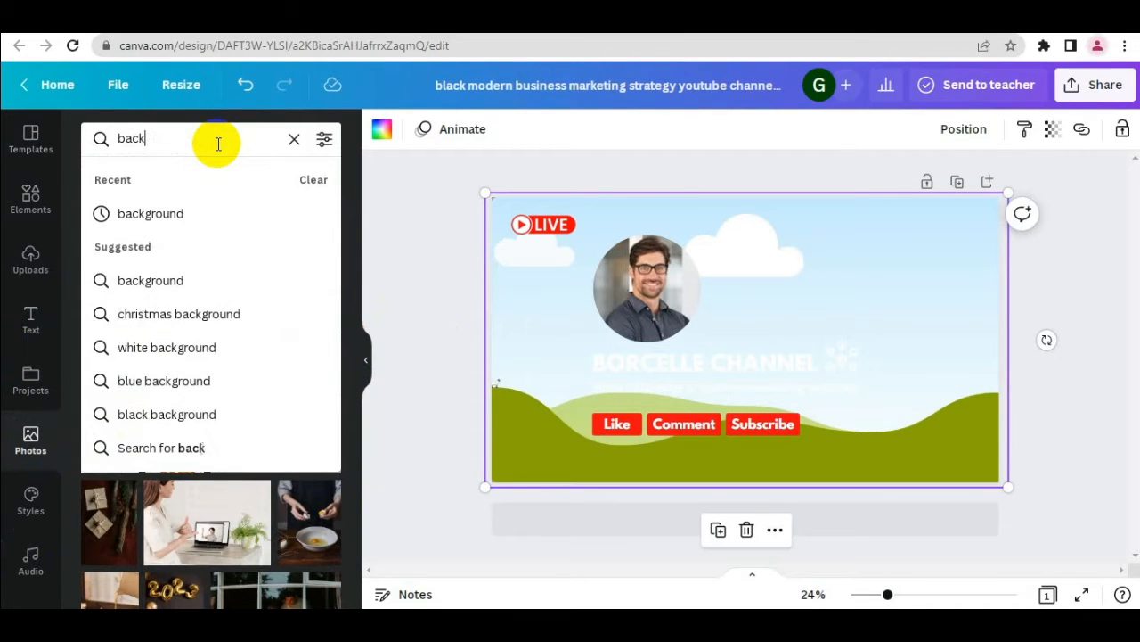
pyautogui.press('Down')
pyautogui.press('Down')
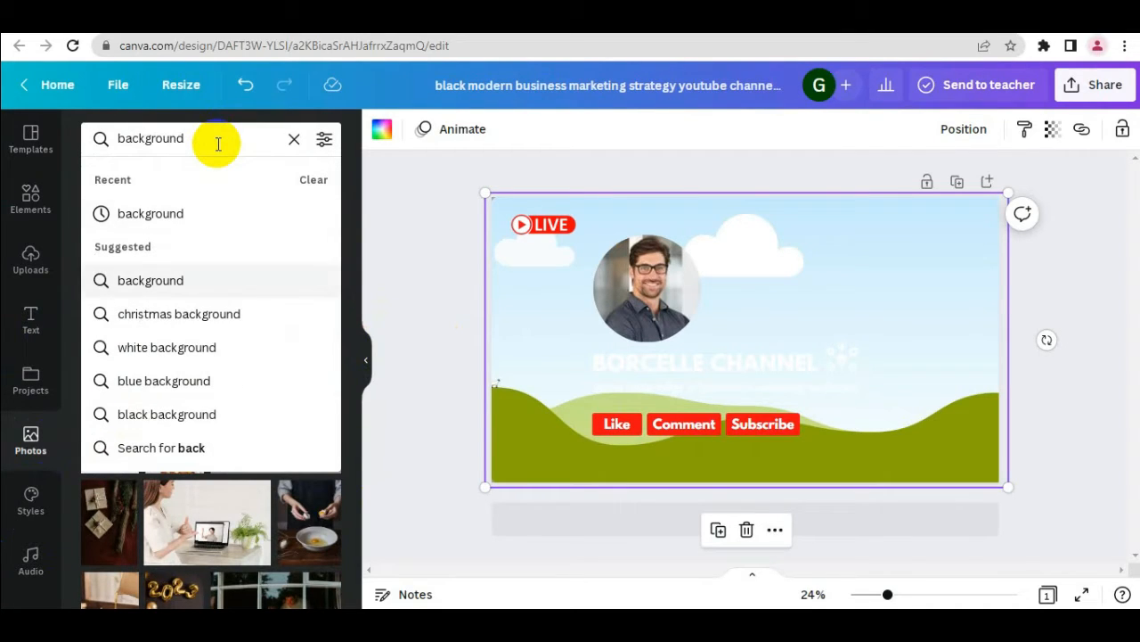
pyautogui.press('Up')
pyautogui.press('Return')
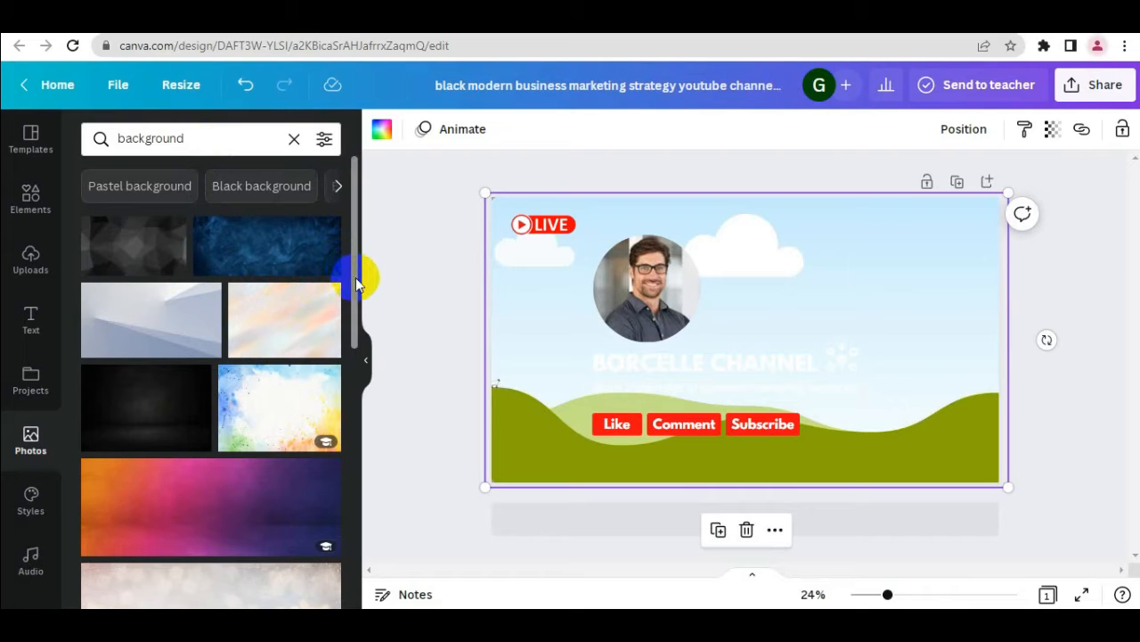
# Fill the banner's full-size background frame with the blue folded-paper photo, leaving the man's portrait in the circular frame
pyautogui.moveTo(355, 277); pyautogui.dragTo(360, 487)
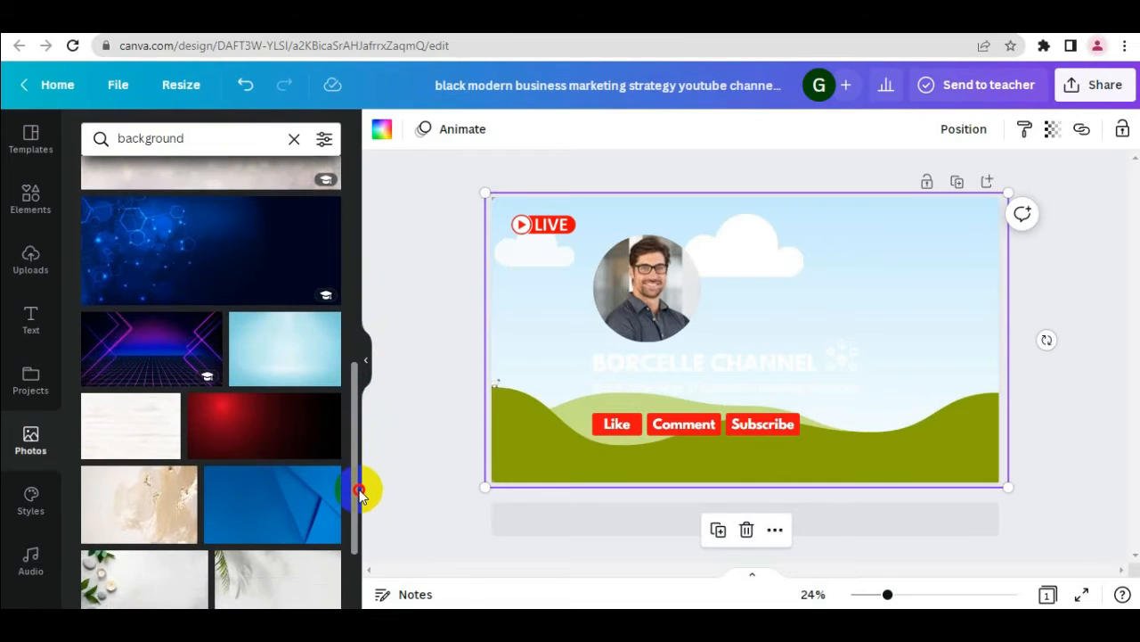
pyautogui.moveTo(359, 493); pyautogui.dragTo(367, 499)
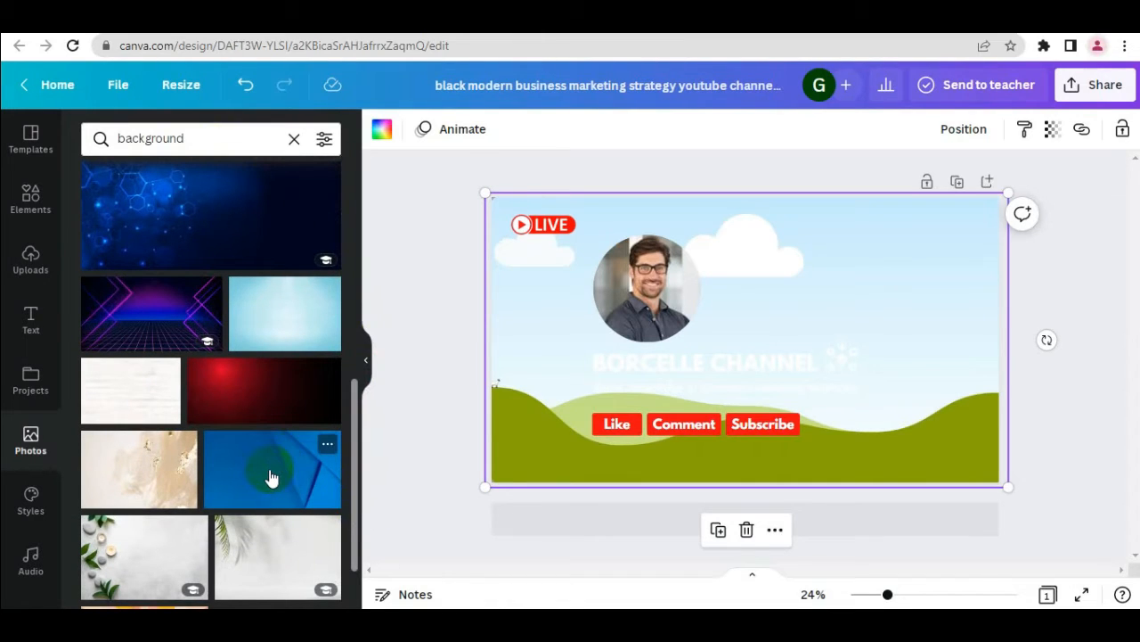
pyautogui.moveTo(272, 479); pyautogui.dragTo(613, 273)
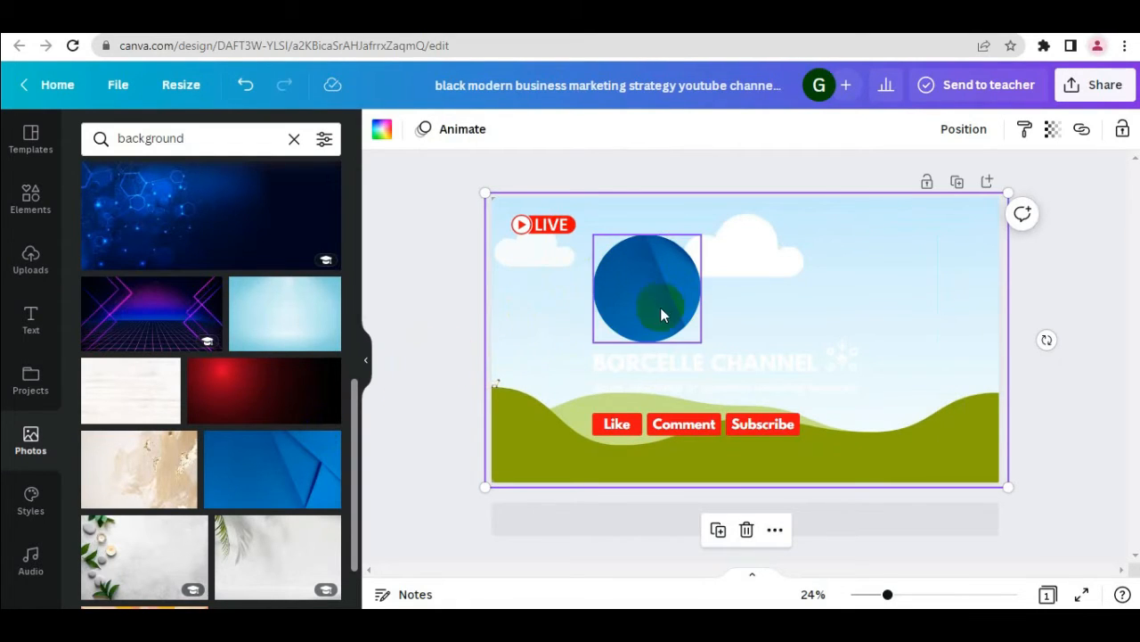
pyautogui.hotkey('ctrl', 'z')
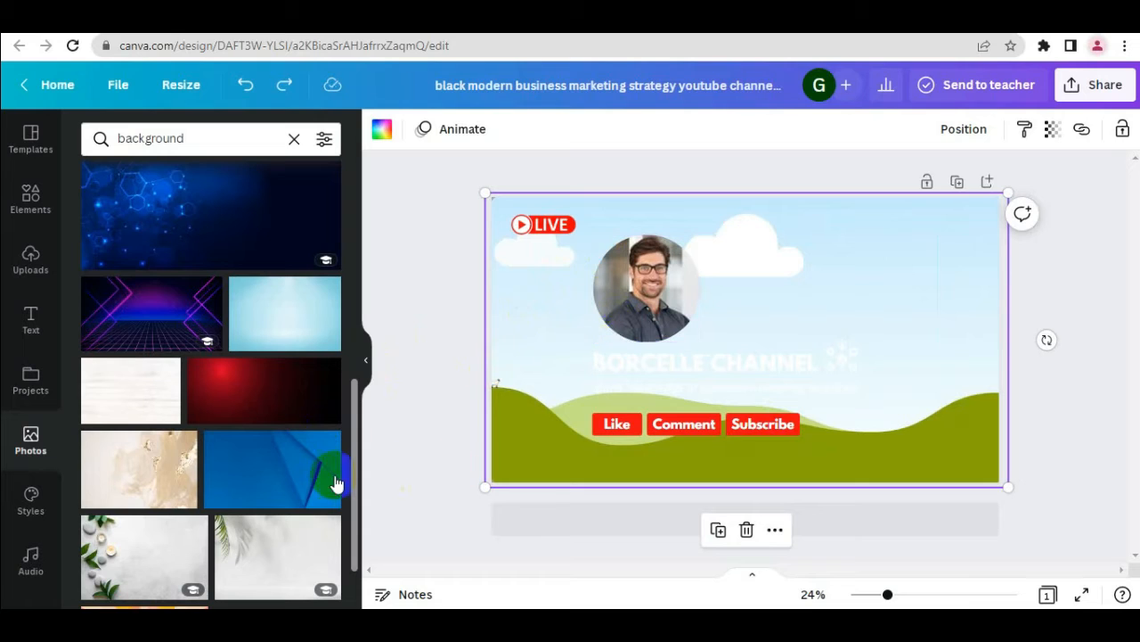
pyautogui.moveTo(308, 476); pyautogui.dragTo(779, 348)
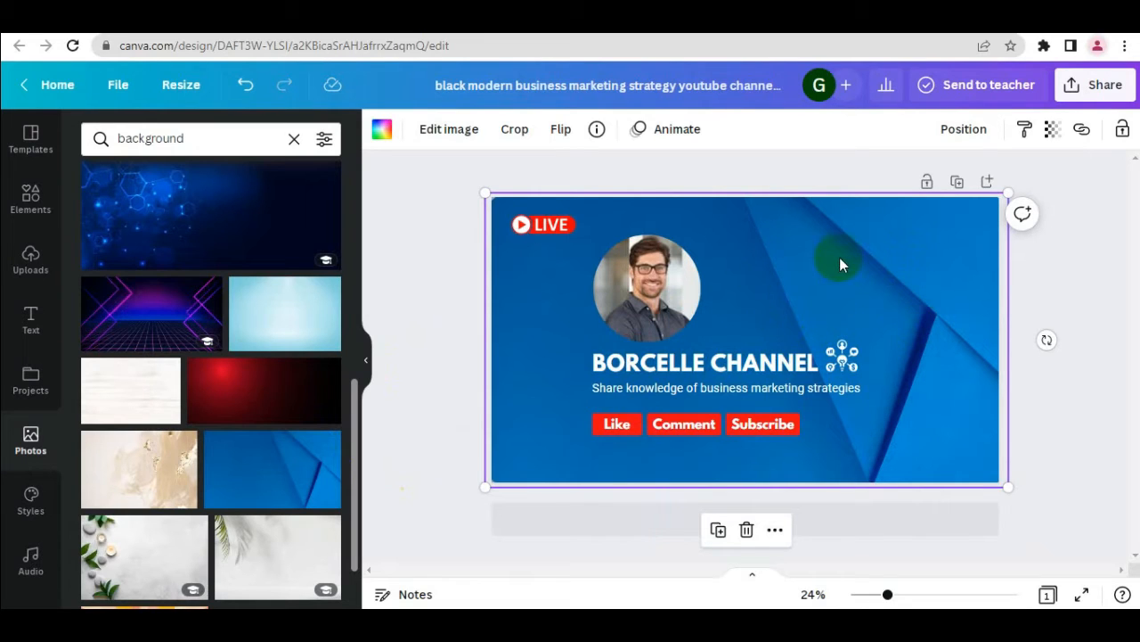
# Delete the man's portrait from the circular frame and search the photo library for "female doctor"
pyautogui.click(655, 302)
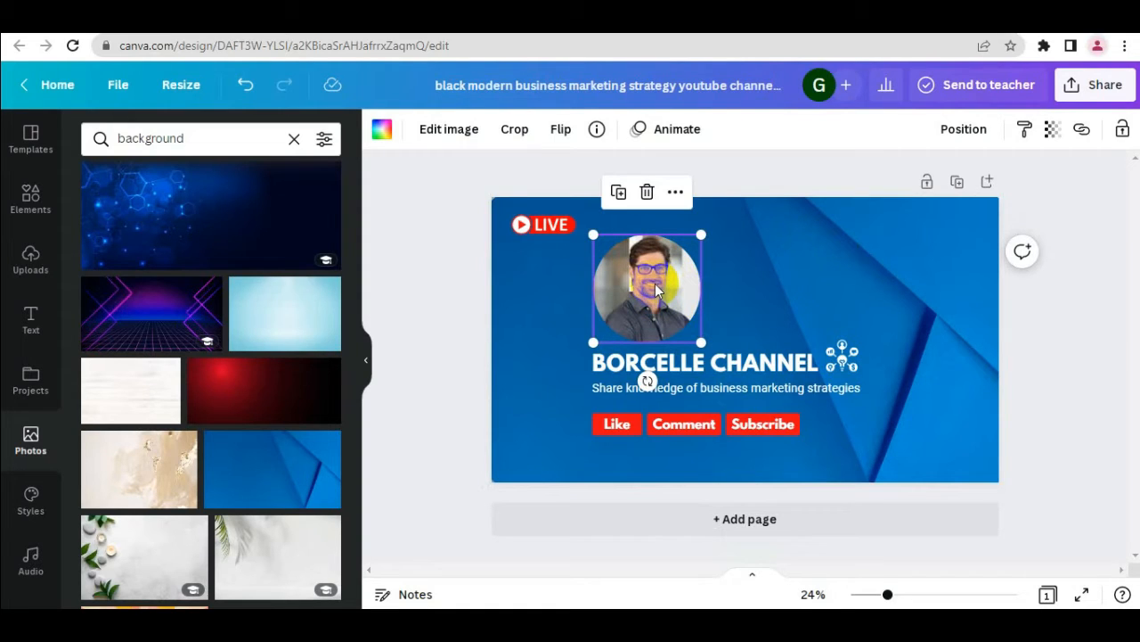
pyautogui.press('Delete')
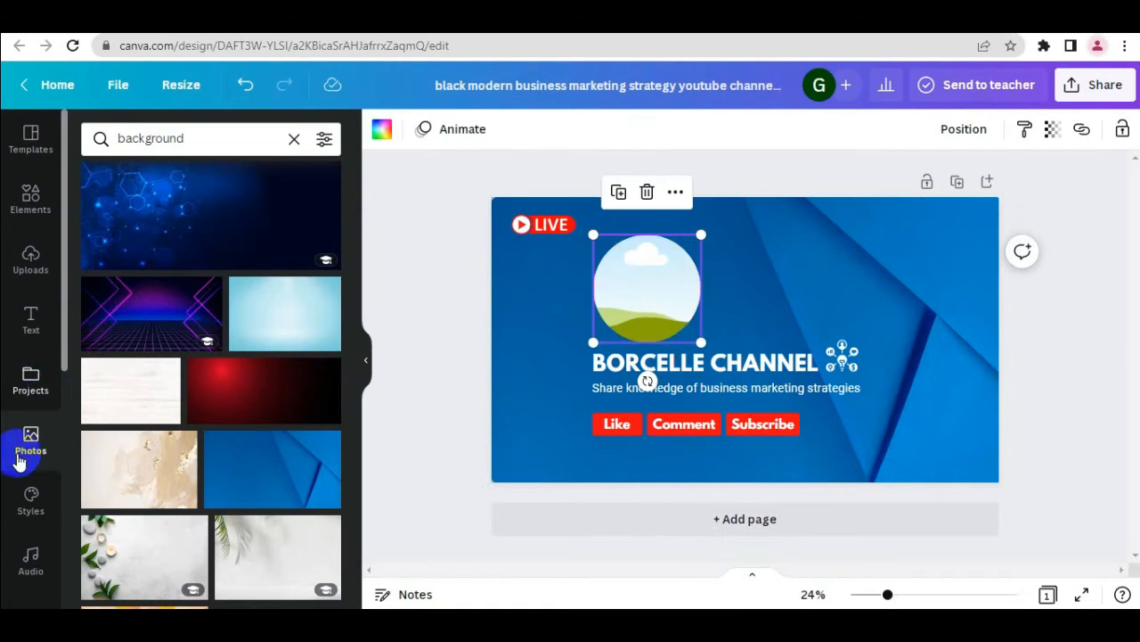
pyautogui.click(19, 454)
pyautogui.click(201, 140)
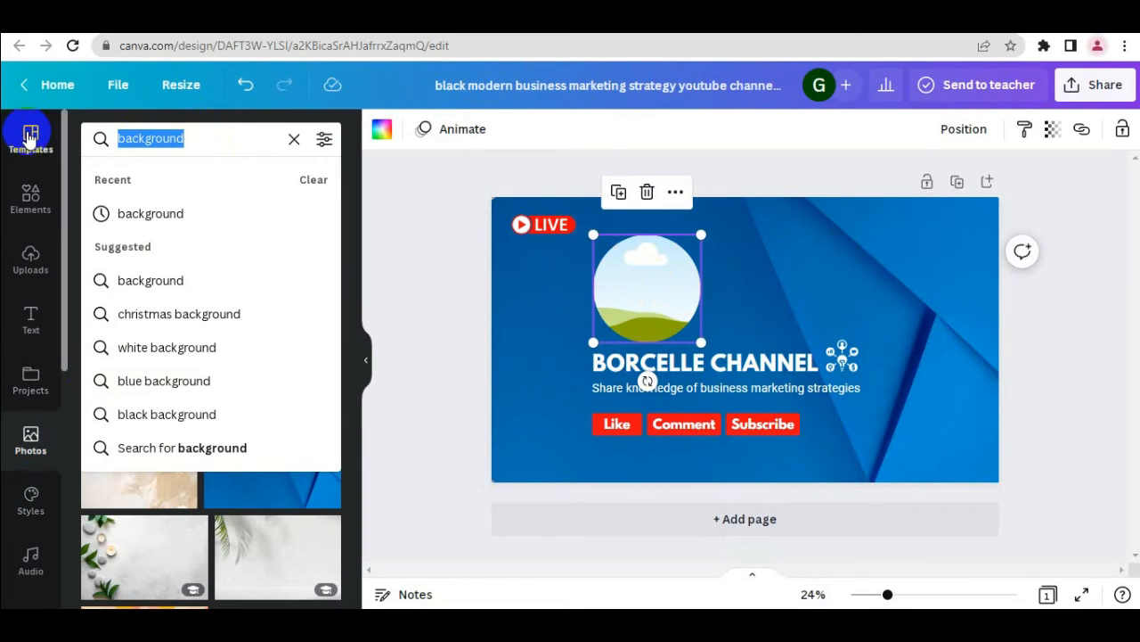
pyautogui.write('female')
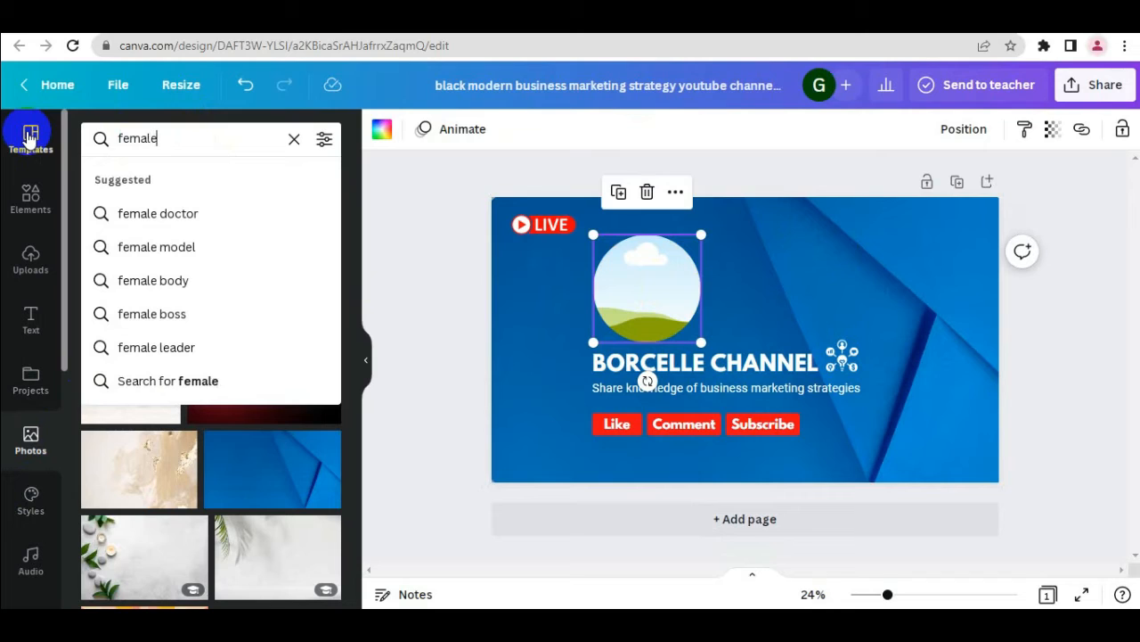
pyautogui.press('Down')
pyautogui.press('Down')
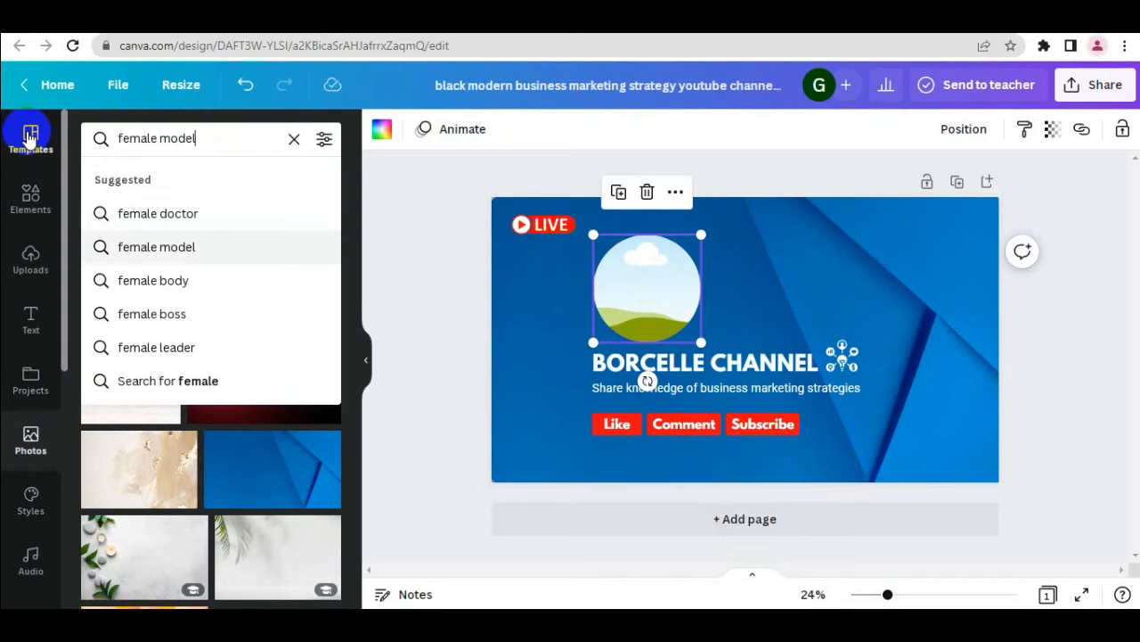
pyautogui.press('Up')
pyautogui.press('Return')
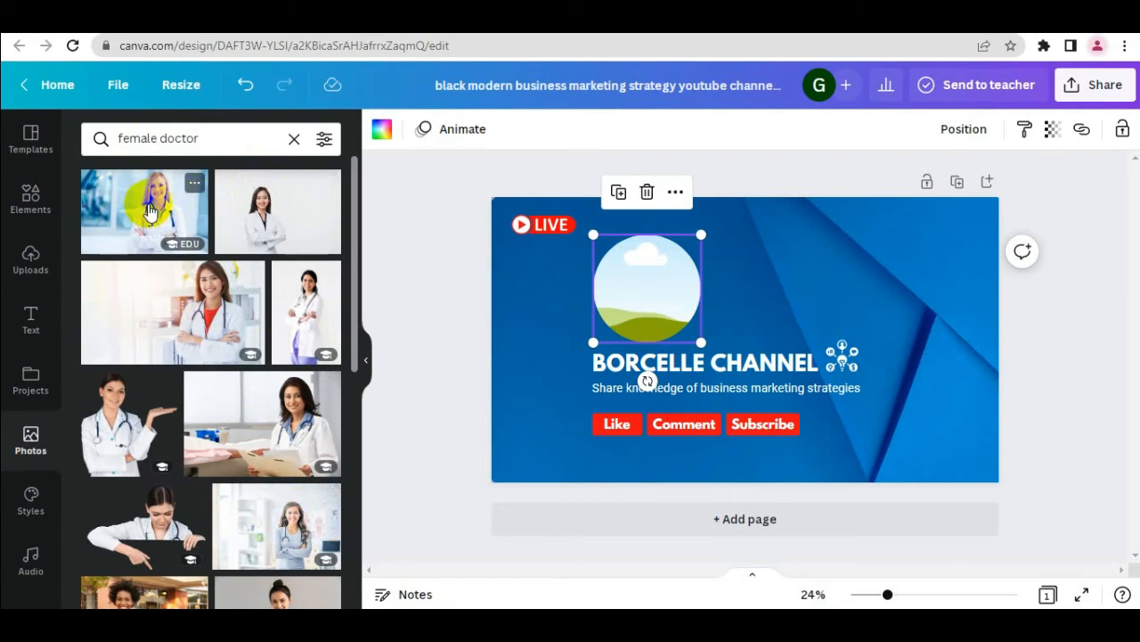
# Try the blonde doctor's photo in the circular frame and replace it with the cutout of the brown-haired doctor in a white coat
pyautogui.moveTo(148, 211); pyautogui.dragTo(636, 278)
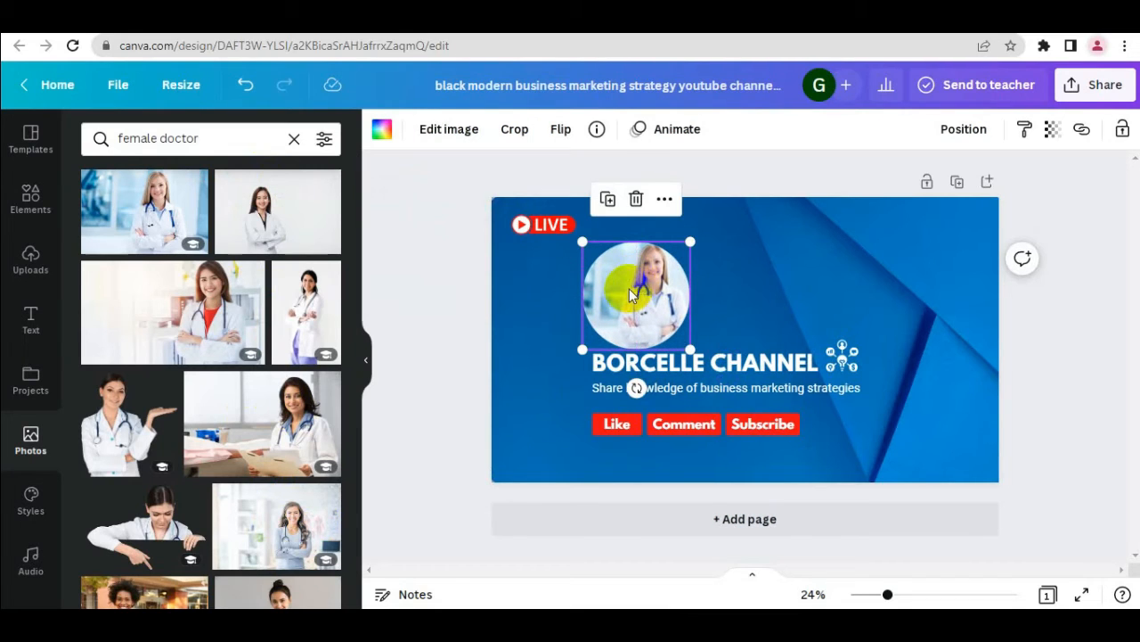
pyautogui.press('Delete')
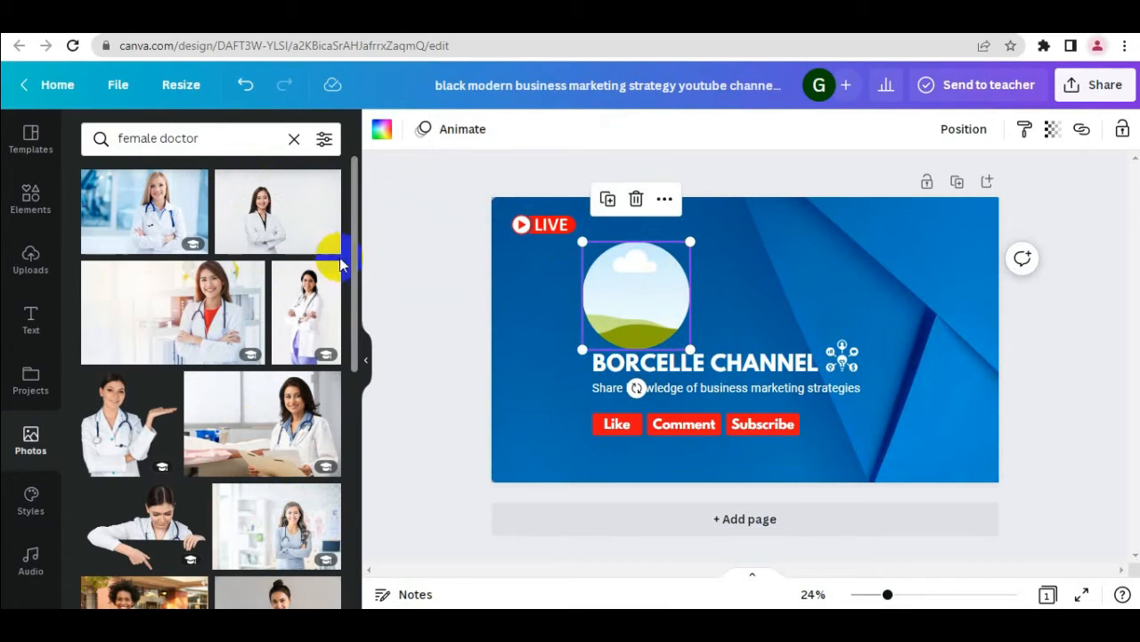
pyautogui.moveTo(357, 300); pyautogui.dragTo(613, 327)
pyautogui.doubleClick(624, 281)
pyautogui.click(718, 295)
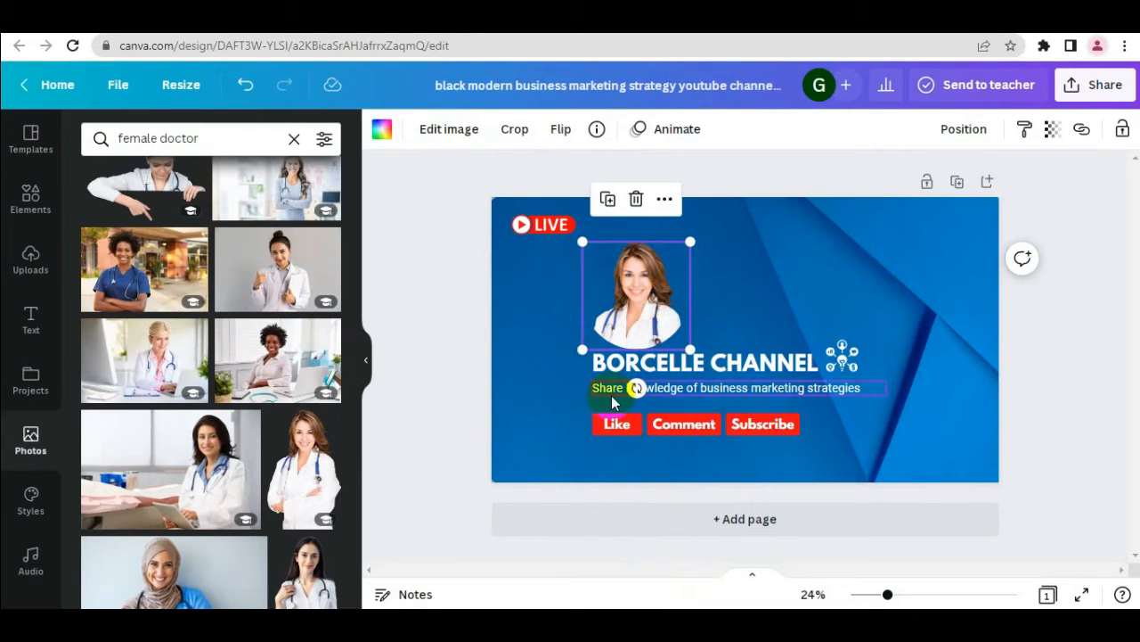
# Change the channel title to "LEVINE HUB TIPS BENNER" on one line and move the light-bulb icon above its end
pyautogui.click(688, 376)
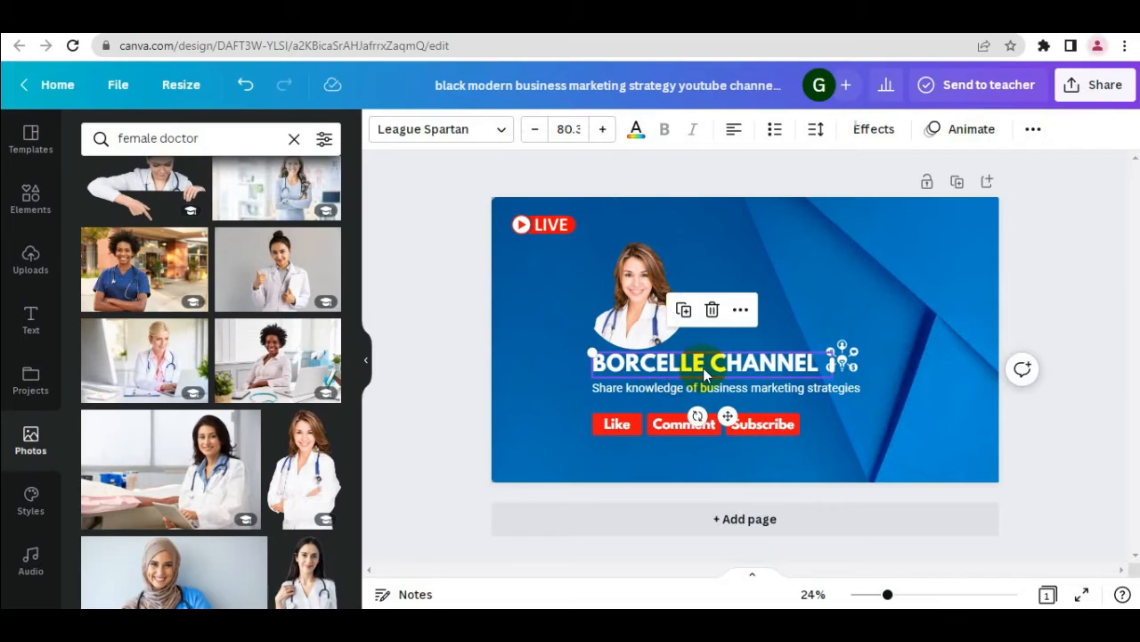
pyautogui.click(703, 366)
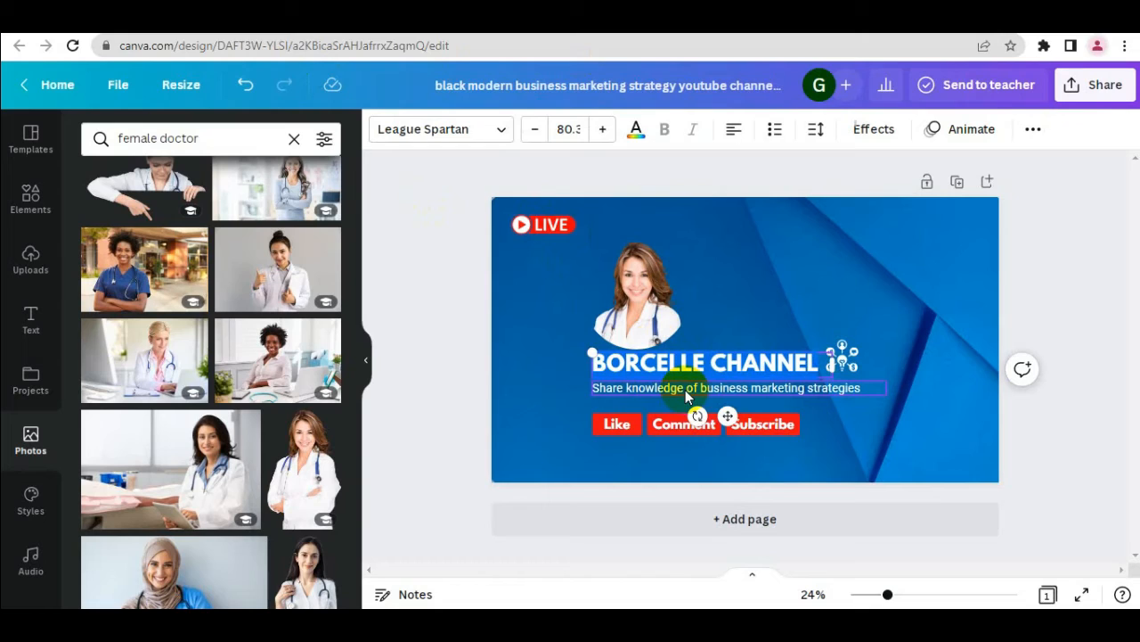
pyautogui.write('LEV')
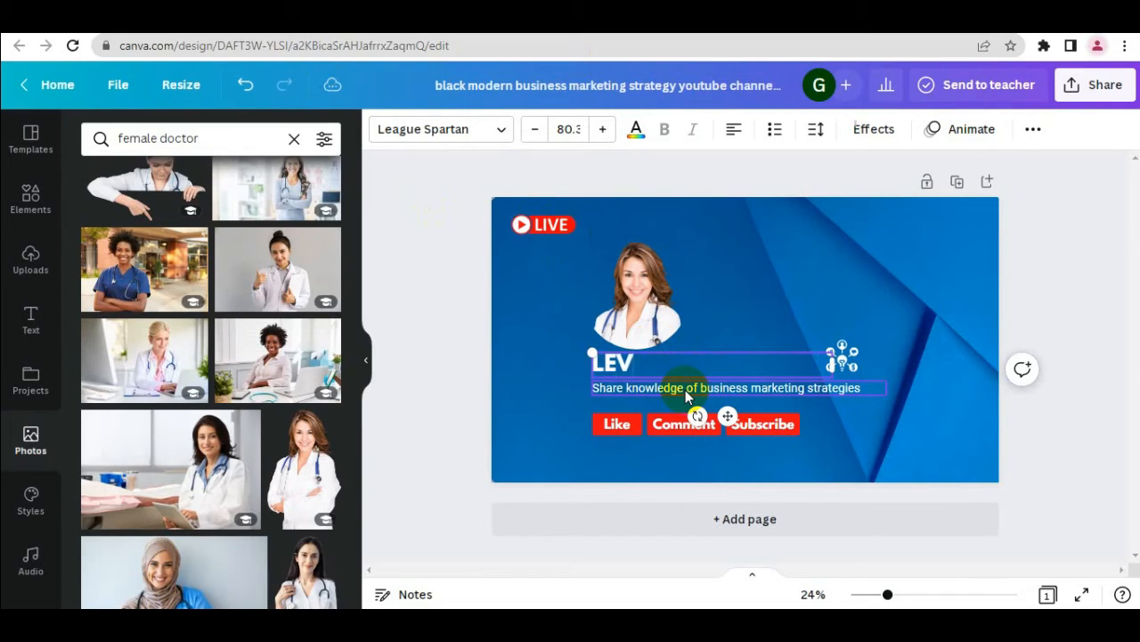
pyautogui.write('INE HUB TIPS')
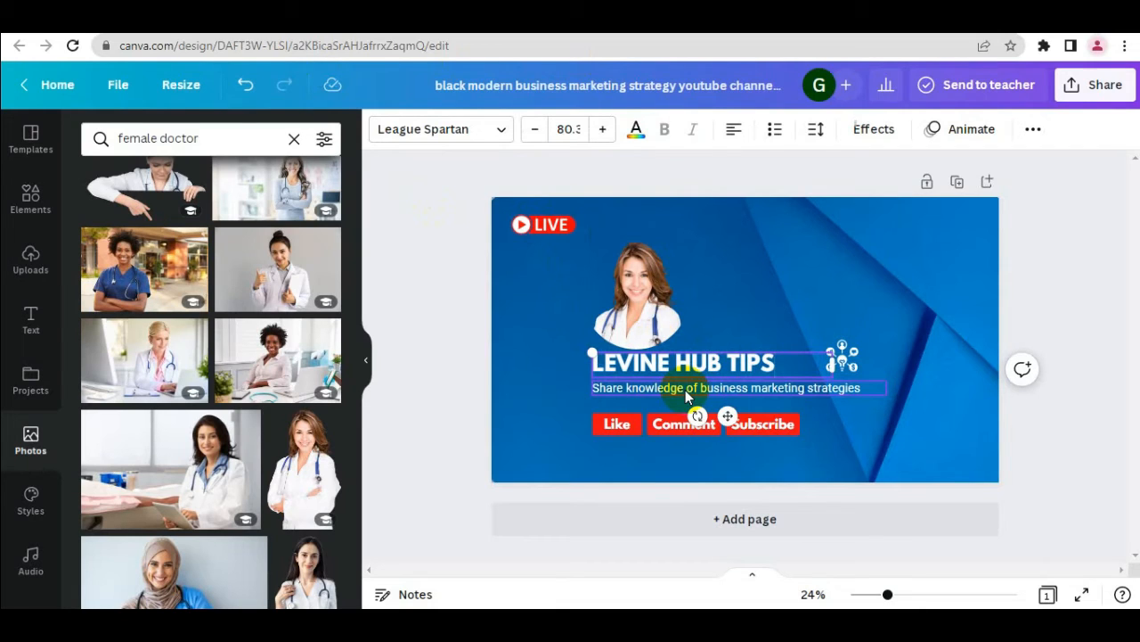
pyautogui.write(' BENNER')
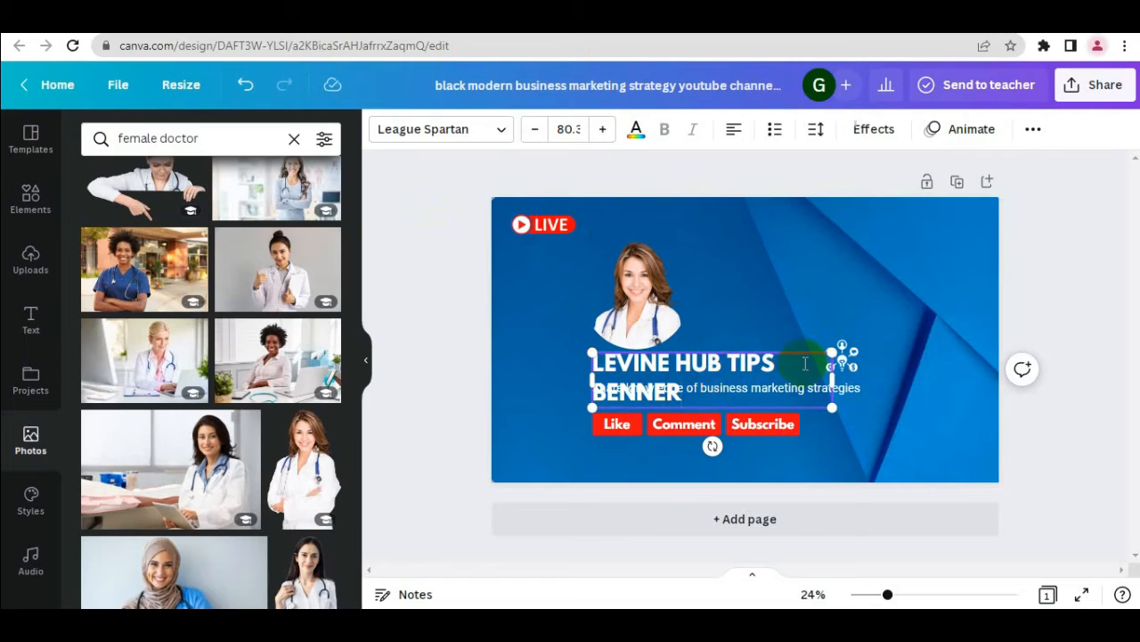
pyautogui.moveTo(833, 381); pyautogui.dragTo(859, 334)
pyautogui.click(849, 350)
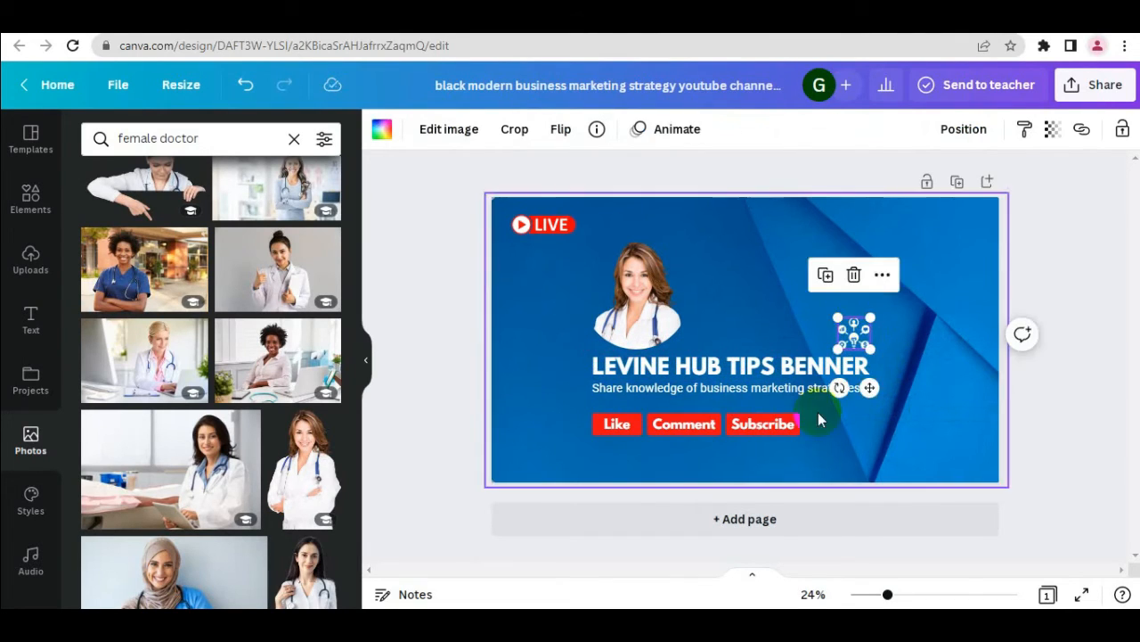
# Replace "business marketing" in the tagline with "Technology" so it reads "Share knowledge of Technology strategies"
pyautogui.click(765, 385)
pyautogui.click(772, 387)
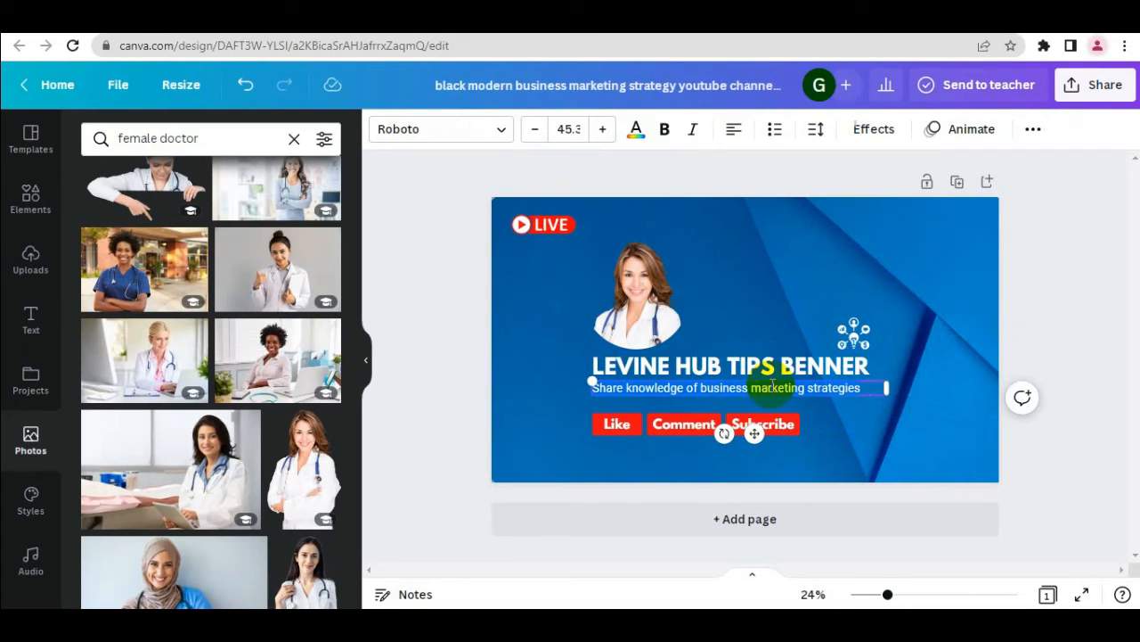
pyautogui.click(704, 387)
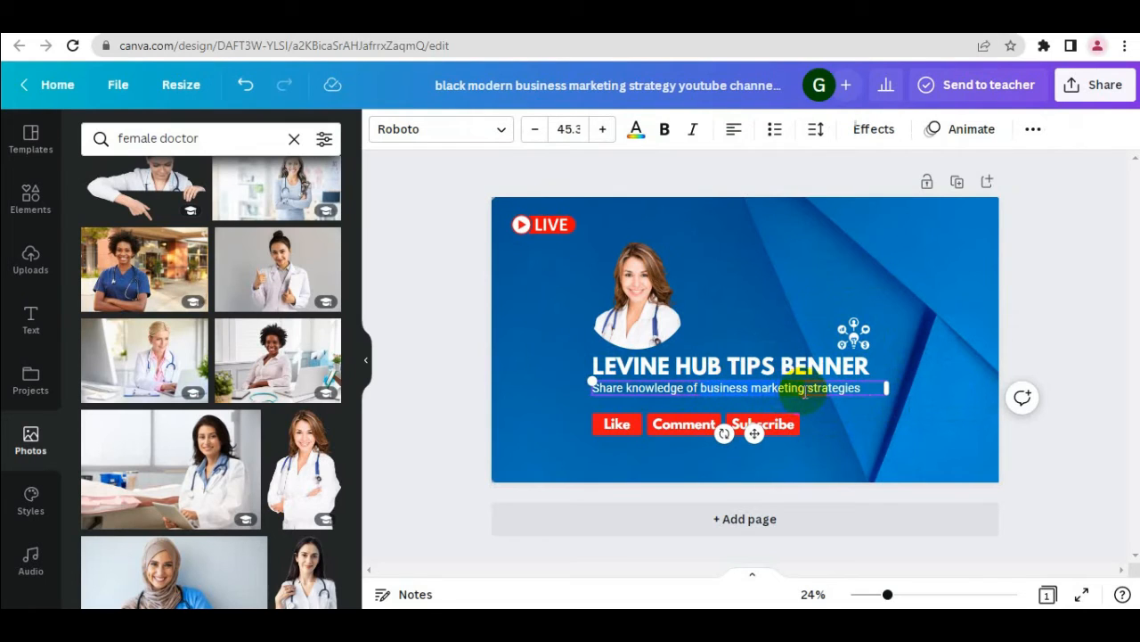
pyautogui.write('Technology')
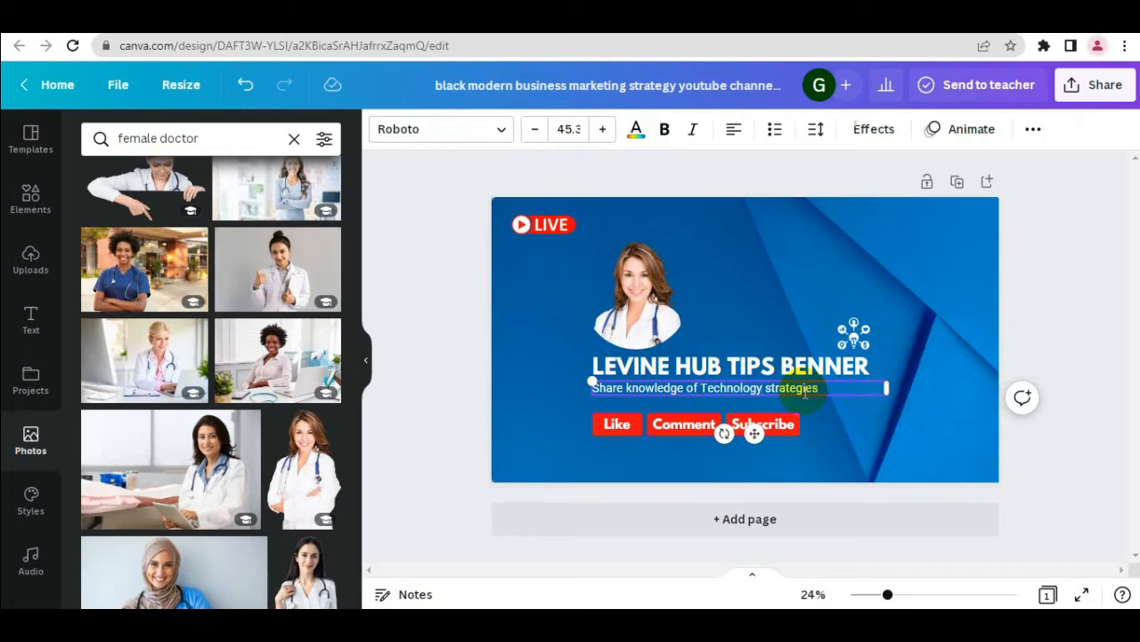
pyautogui.click(851, 420)
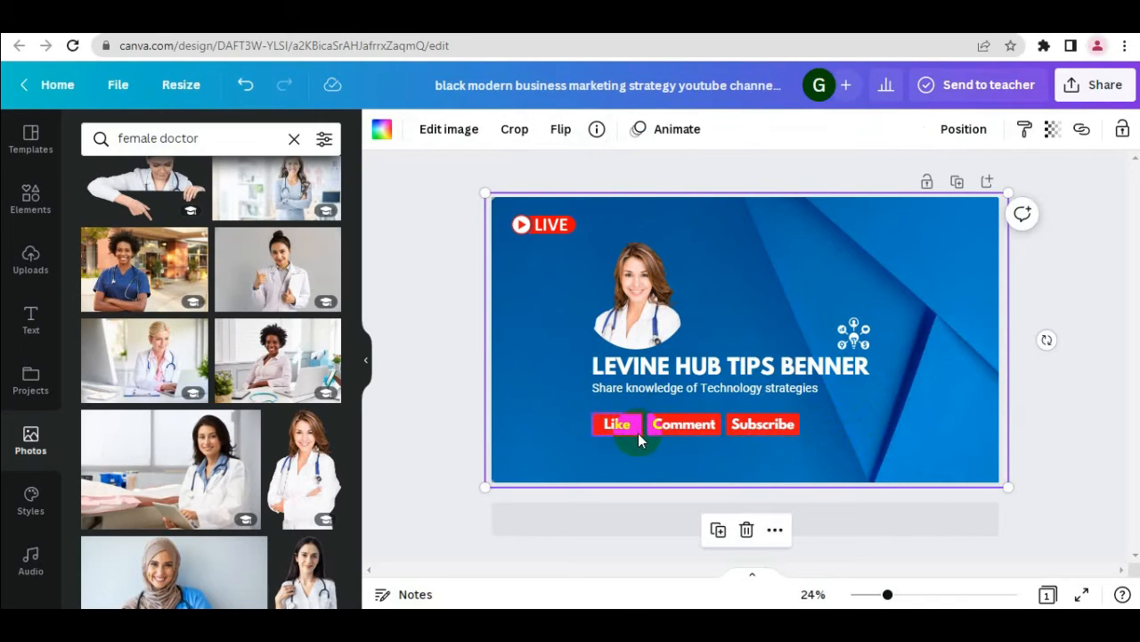
# Move the red Like, Comment and Subscribe labels up to sit directly beneath the tagline
pyautogui.moveTo(638, 433); pyautogui.dragTo(629, 408)
pyautogui.click(631, 426)
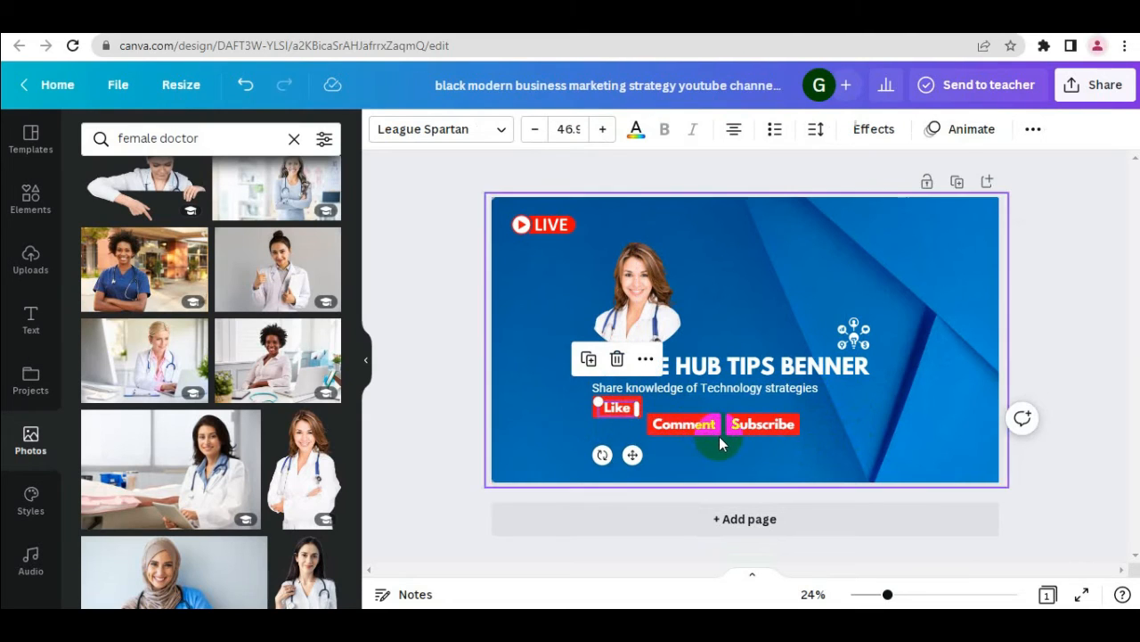
pyautogui.moveTo(718, 435); pyautogui.dragTo(714, 406)
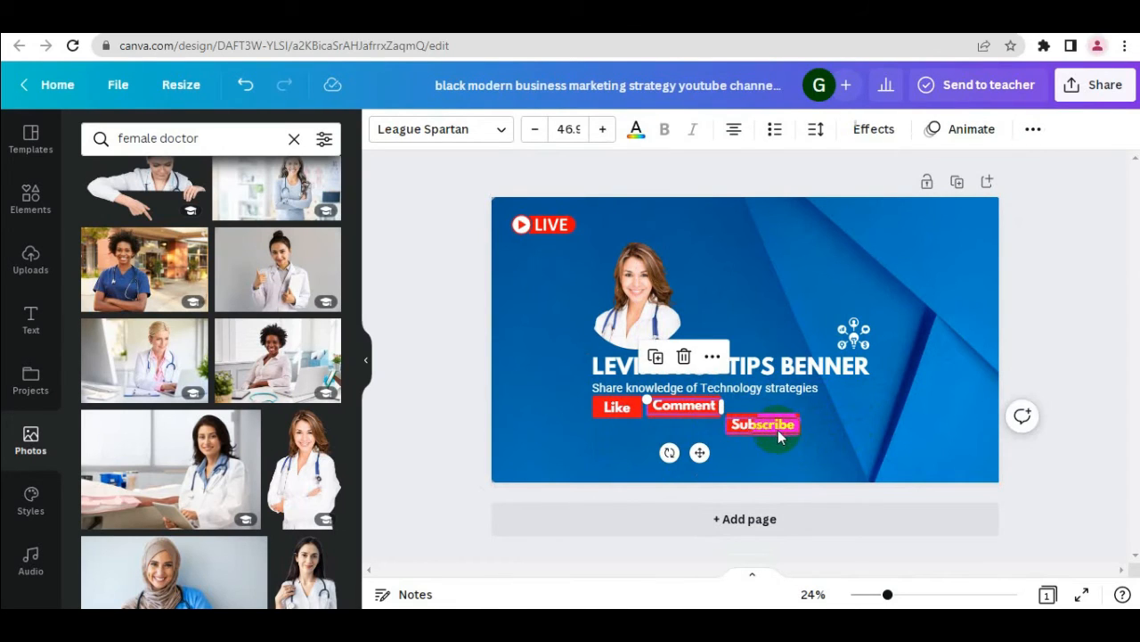
pyautogui.moveTo(783, 439); pyautogui.dragTo(798, 408)
pyautogui.click(785, 427)
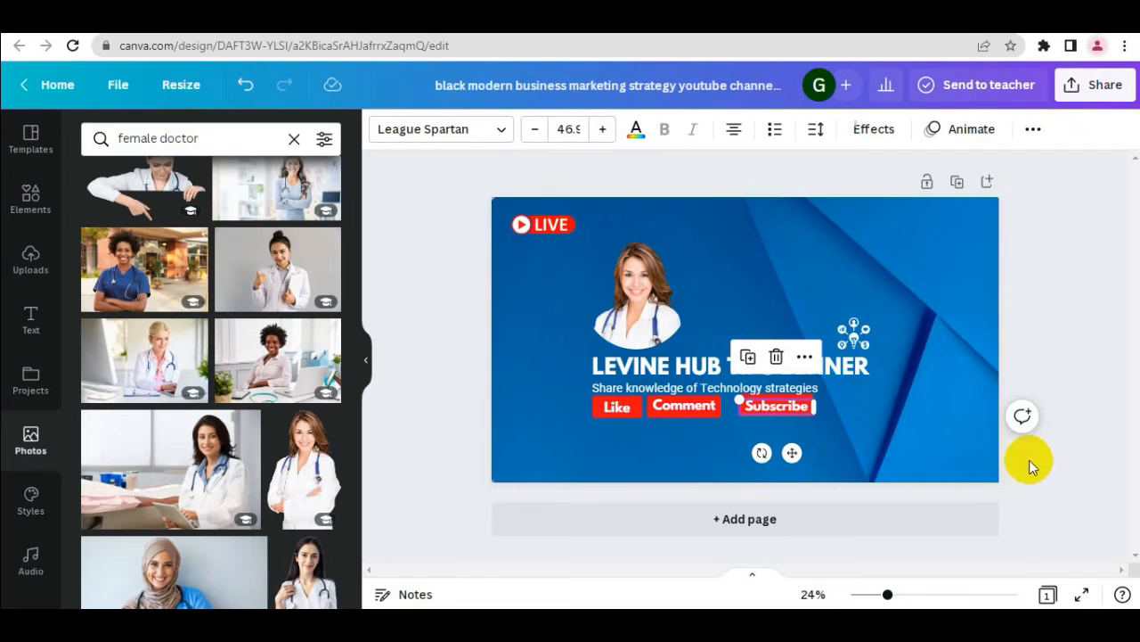
pyautogui.click(1050, 489)
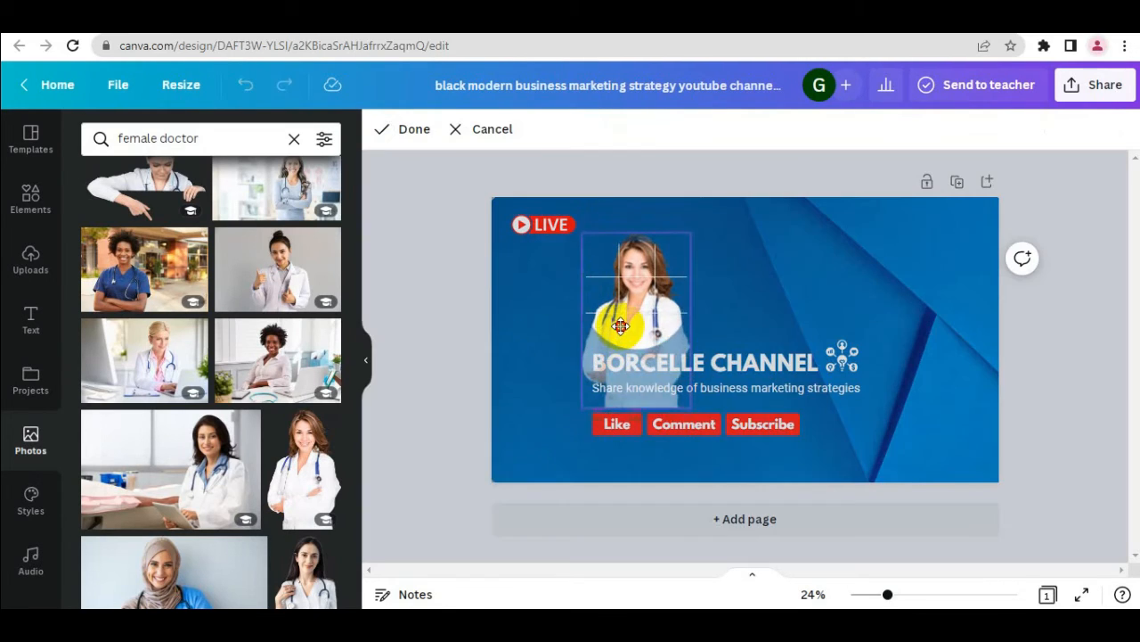
pyautogui.moveTo(626, 321)
pyautogui.mouseDown()
pyautogui.moveTo(618, 345)
pyautogui.moveTo(617, 330)
pyautogui.mouseUp()
pyautogui.click(718, 301)
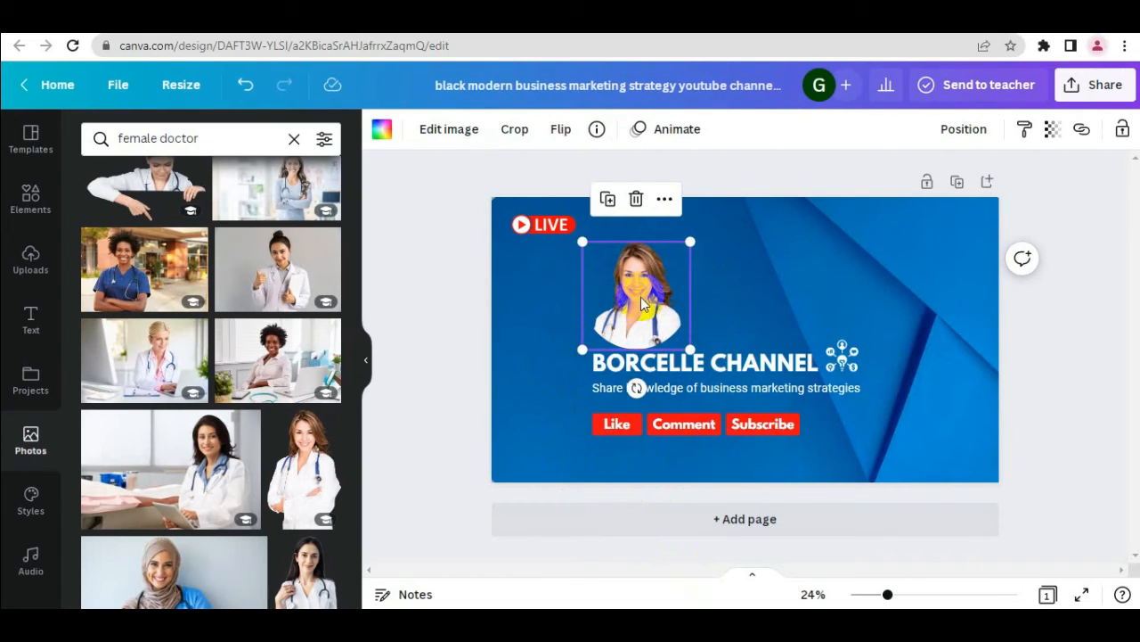
# Change the title "BORCELLE CHANNEL" to "LEVINE HUB TIPS BENNER" on a single line and place the light-bulb icon above its end
pyautogui.click(688, 374)
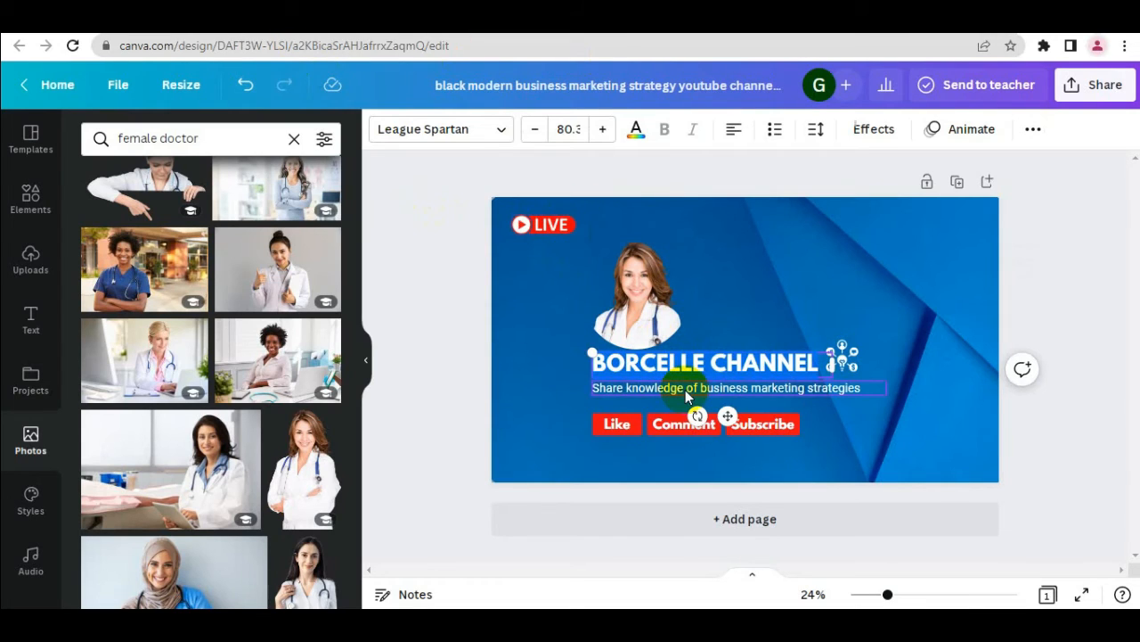
pyautogui.write('LE')
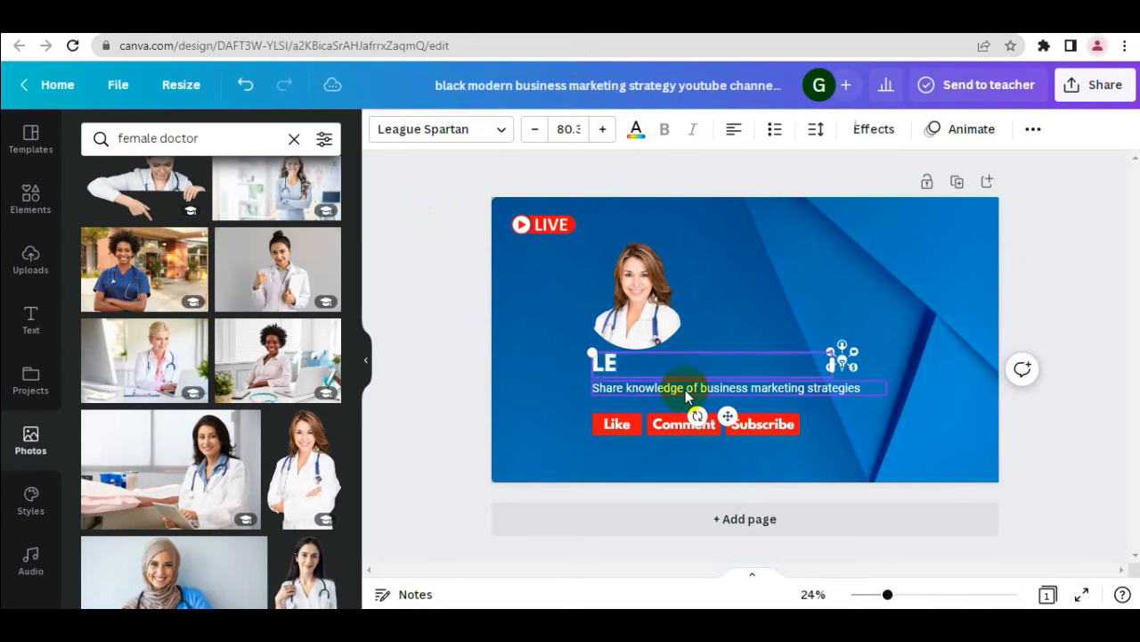
pyautogui.write('VINE')
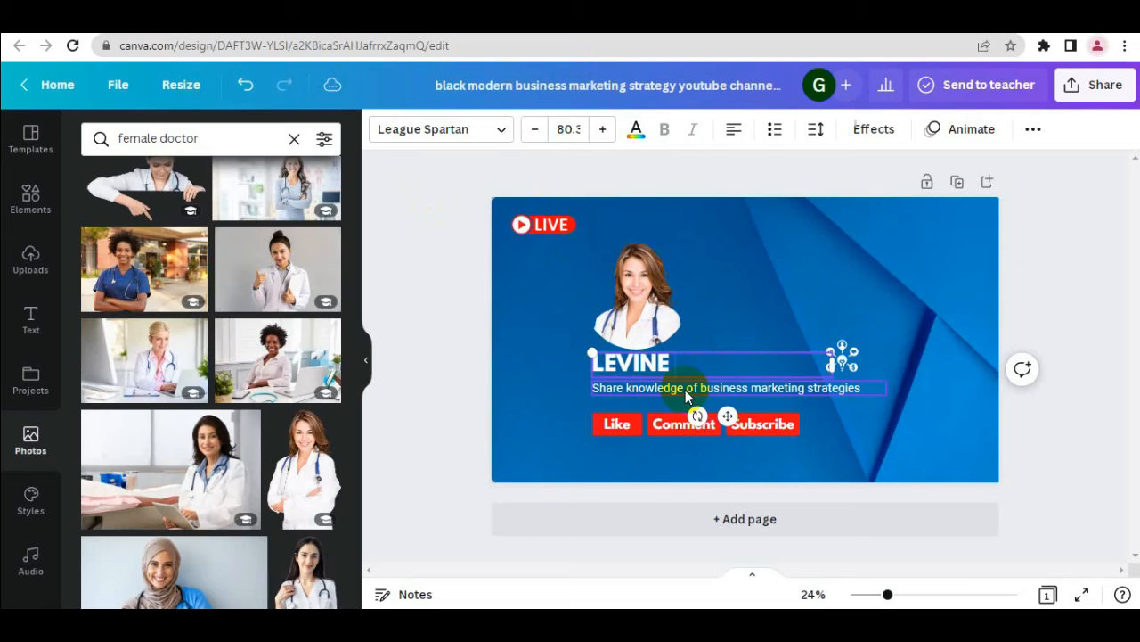
pyautogui.write(' HUB TIPS')
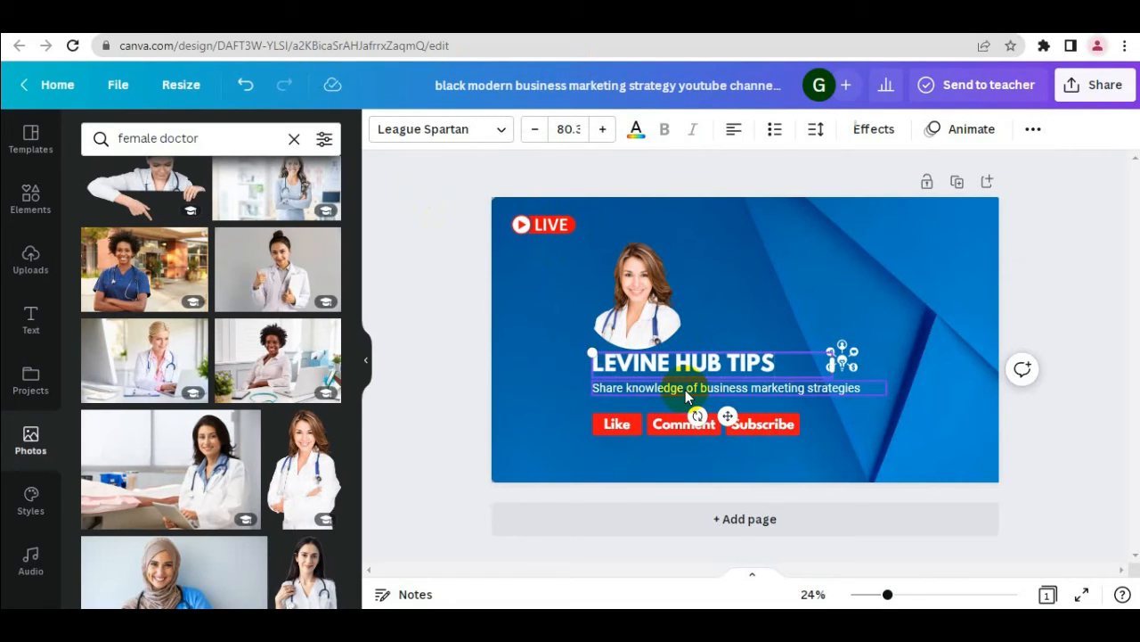
pyautogui.write(' BENNER')
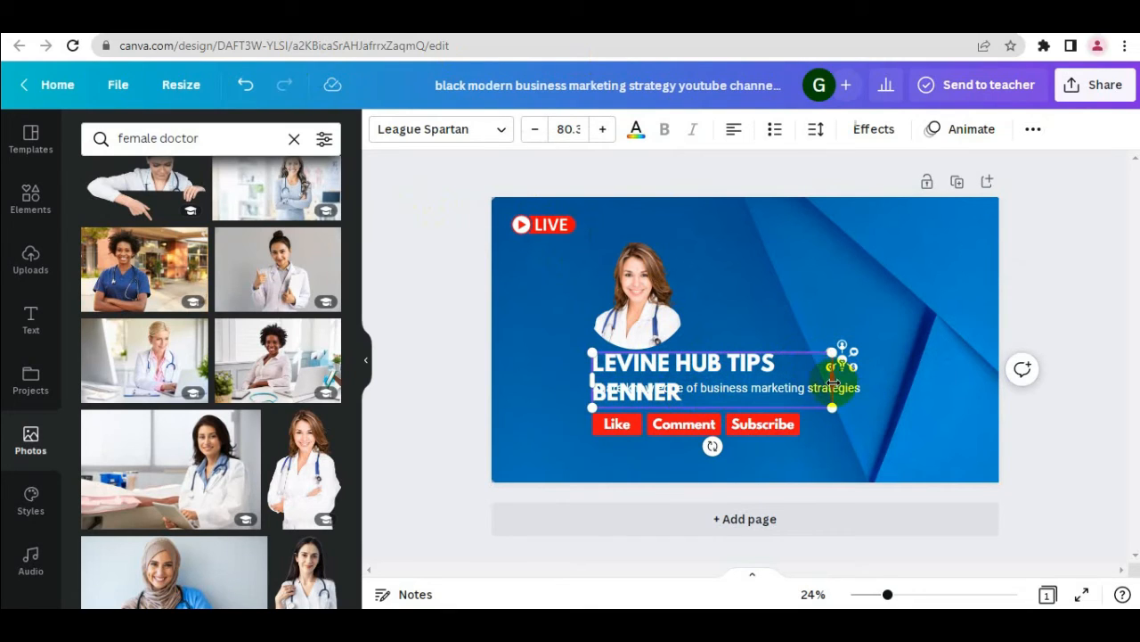
pyautogui.moveTo(832, 387); pyautogui.dragTo(858, 317)
pyautogui.click(853, 352)
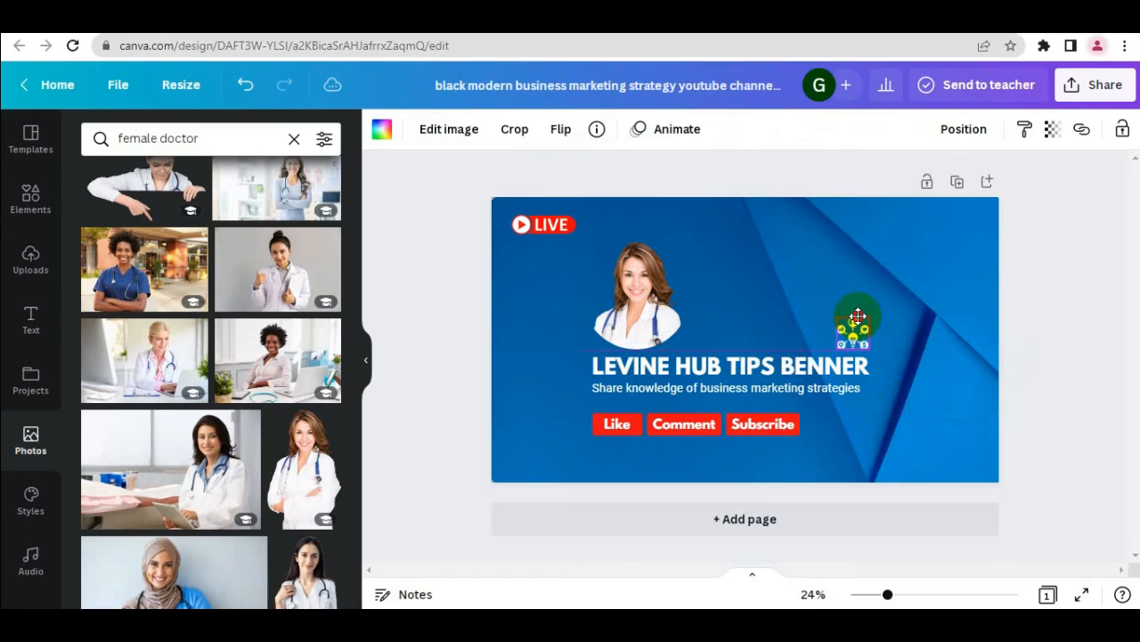
# Replace "business marketing" in the tagline with "Technology"
pyautogui.click(771, 388)
pyautogui.click(772, 389)
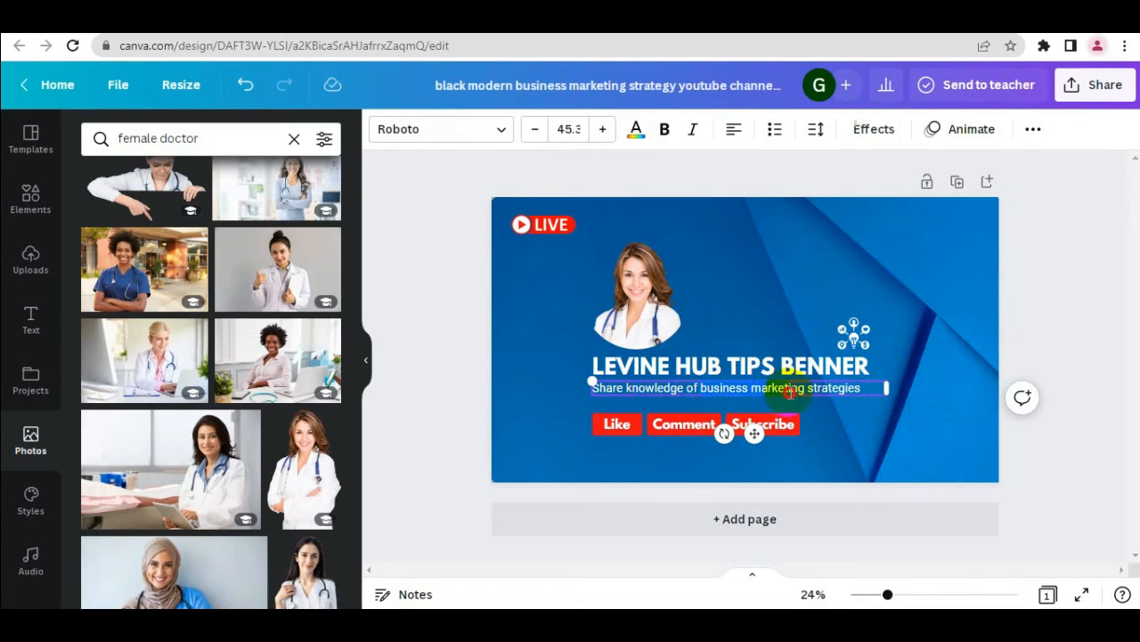
pyautogui.write('Te')
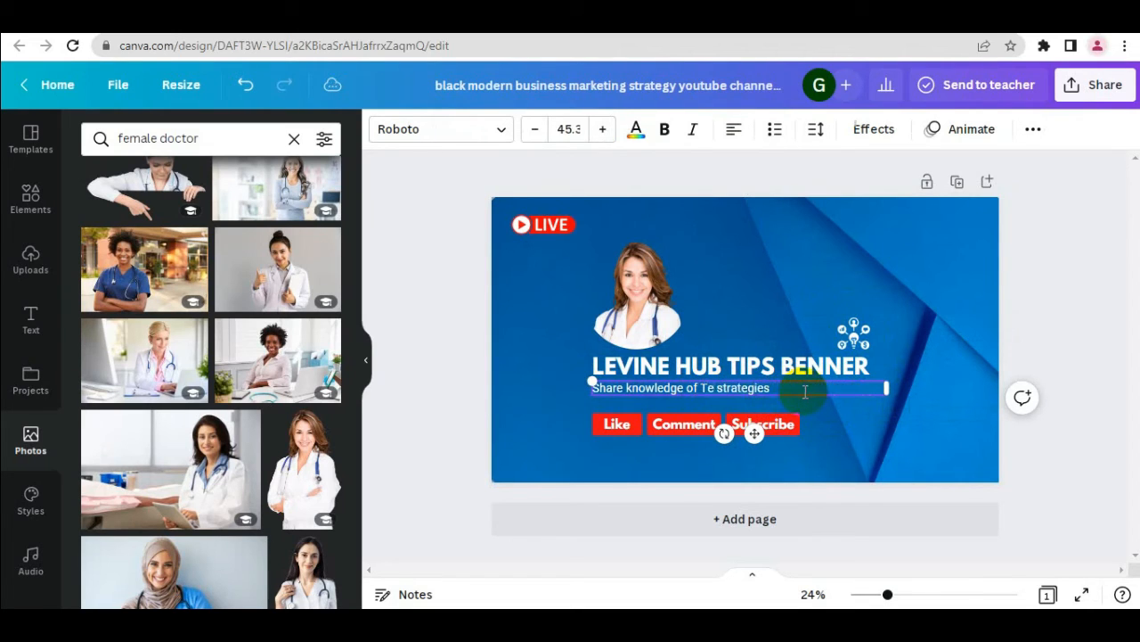
pyautogui.write('chnology')
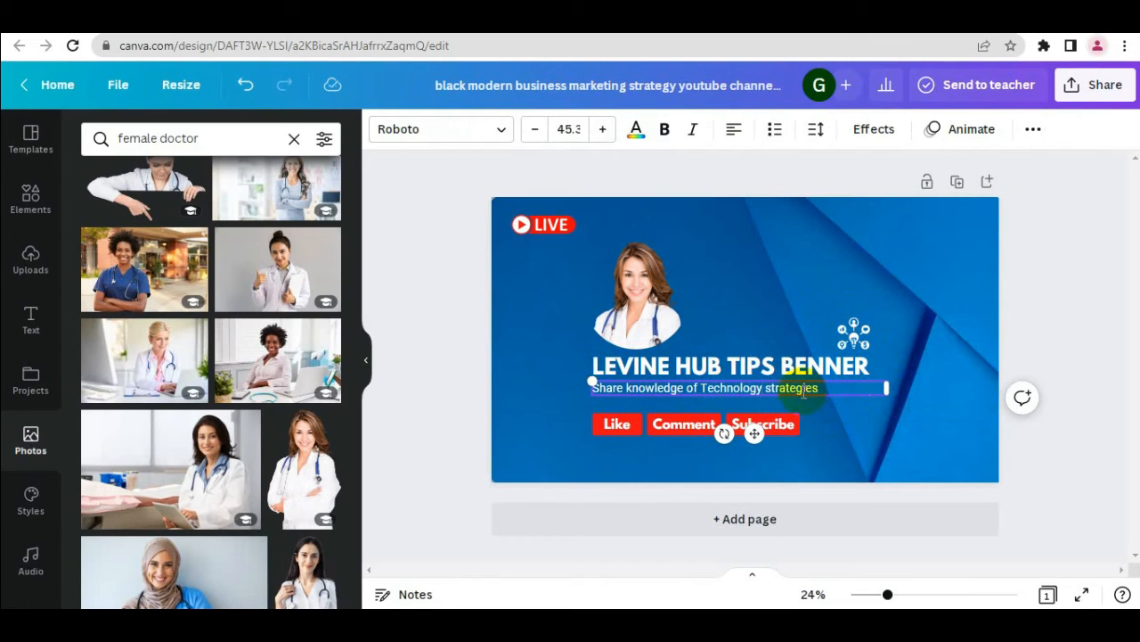
# Move the red Like, Comment and Subscribe labels up to directly beneath the tagline
pyautogui.click(851, 424)
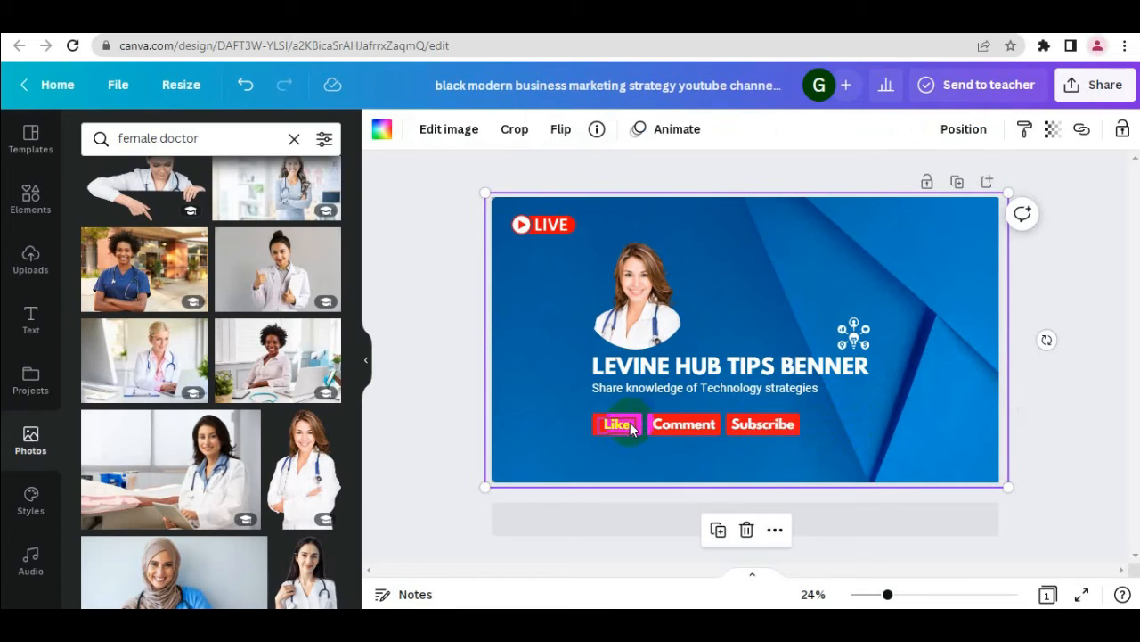
pyautogui.moveTo(638, 433); pyautogui.dragTo(630, 408)
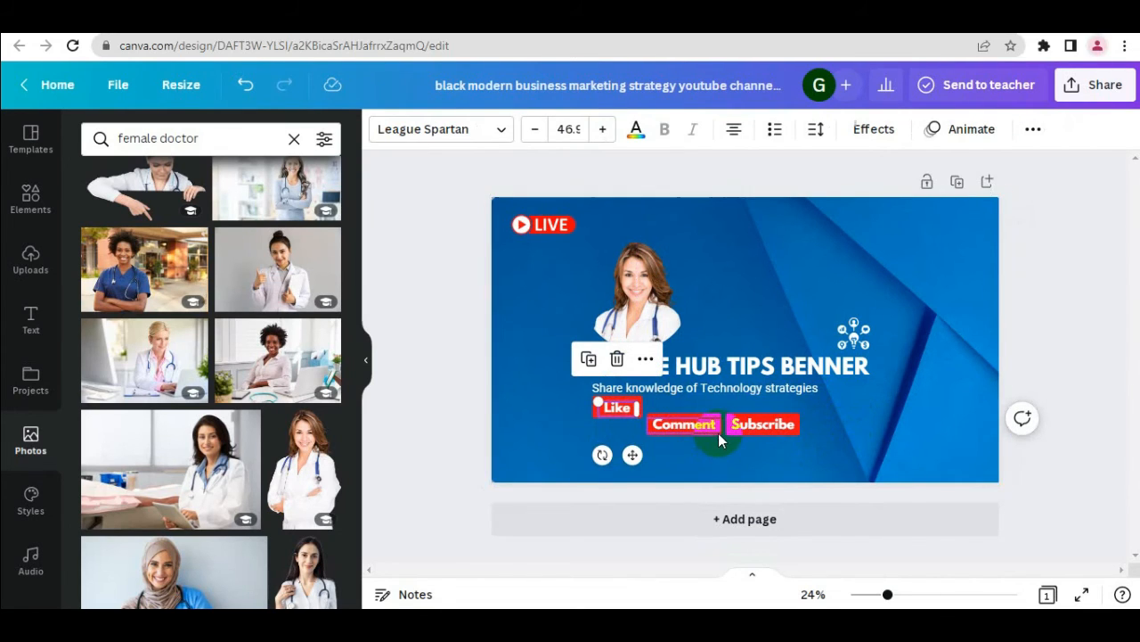
pyautogui.moveTo(719, 435); pyautogui.dragTo(713, 408)
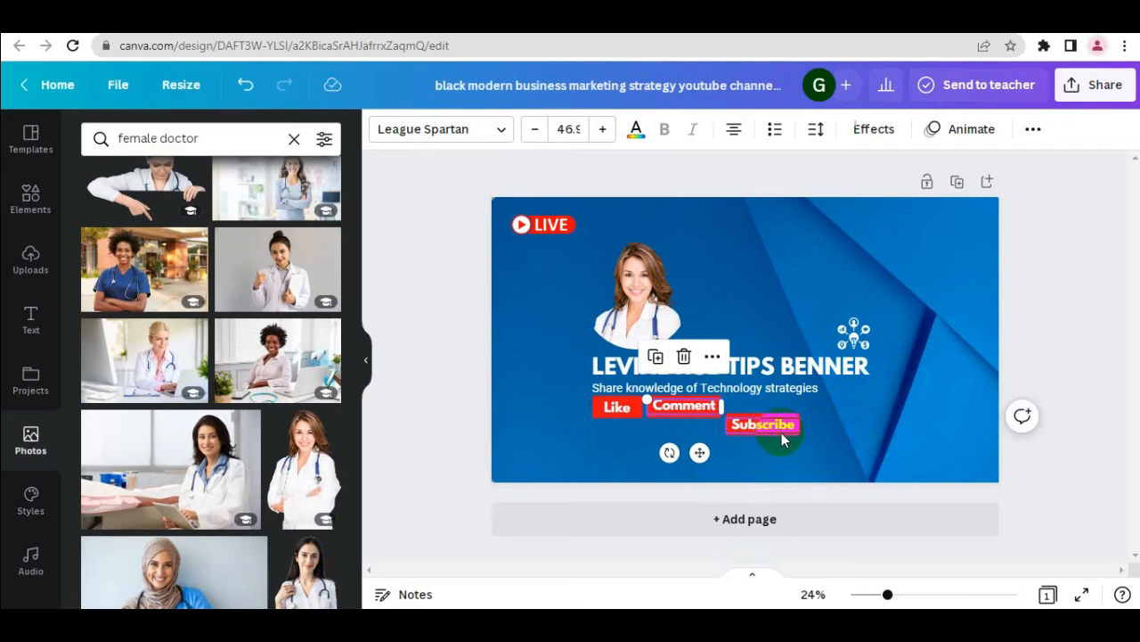
pyautogui.moveTo(783, 436); pyautogui.dragTo(798, 408)
pyautogui.click(1050, 495)
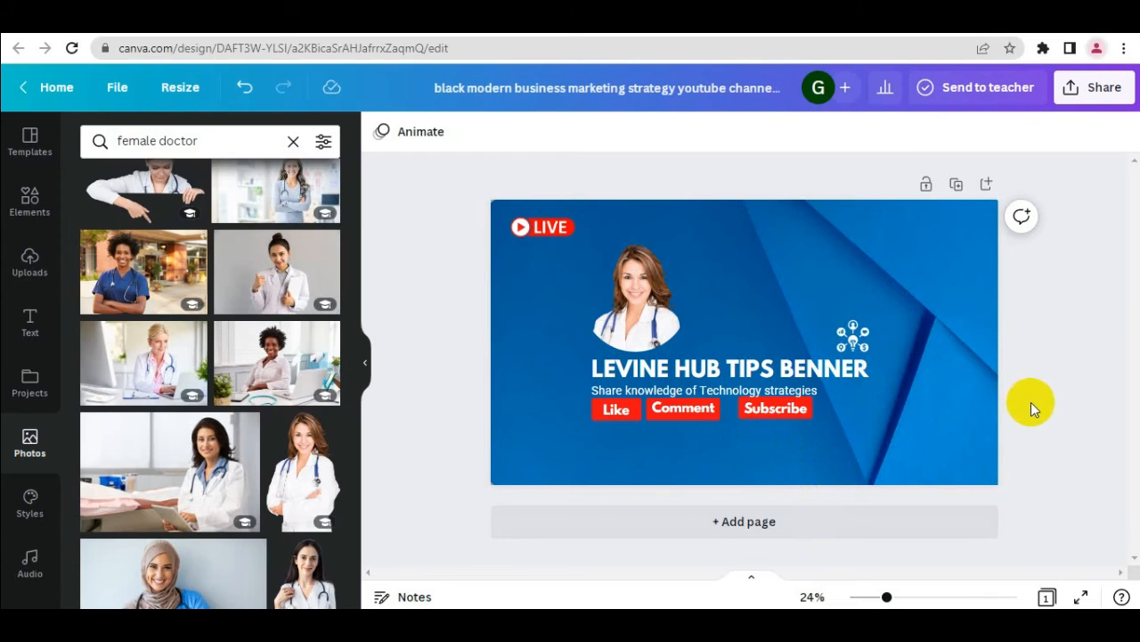
# Rename the design as "Levine HUb Tips Banner"
pyautogui.click(629, 93)
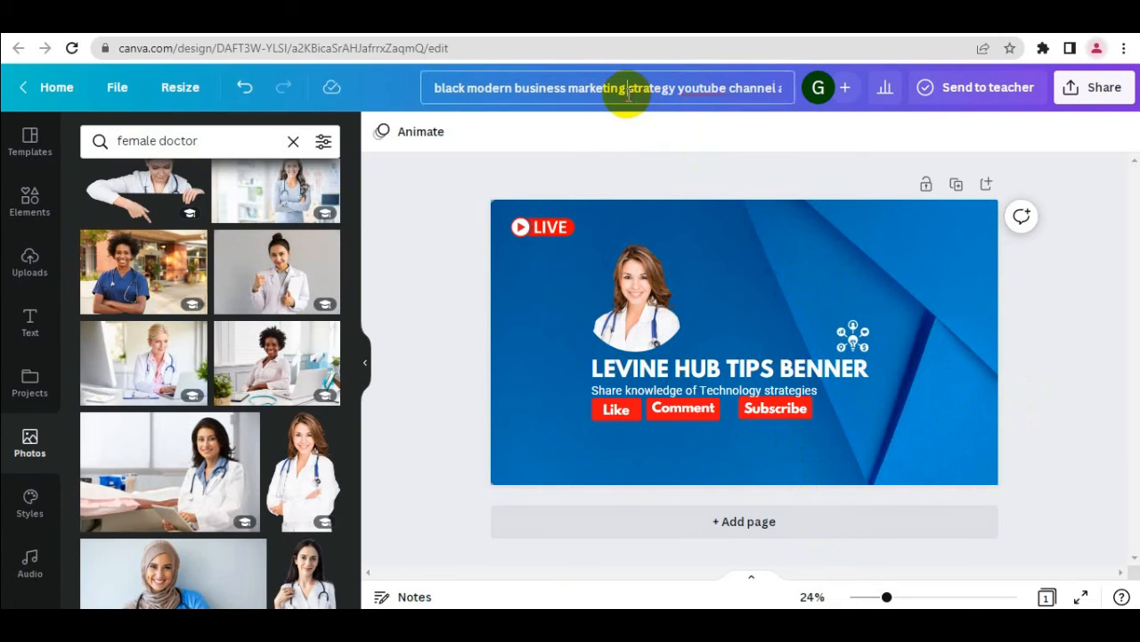
pyautogui.hotkey('ctrl', 'a')
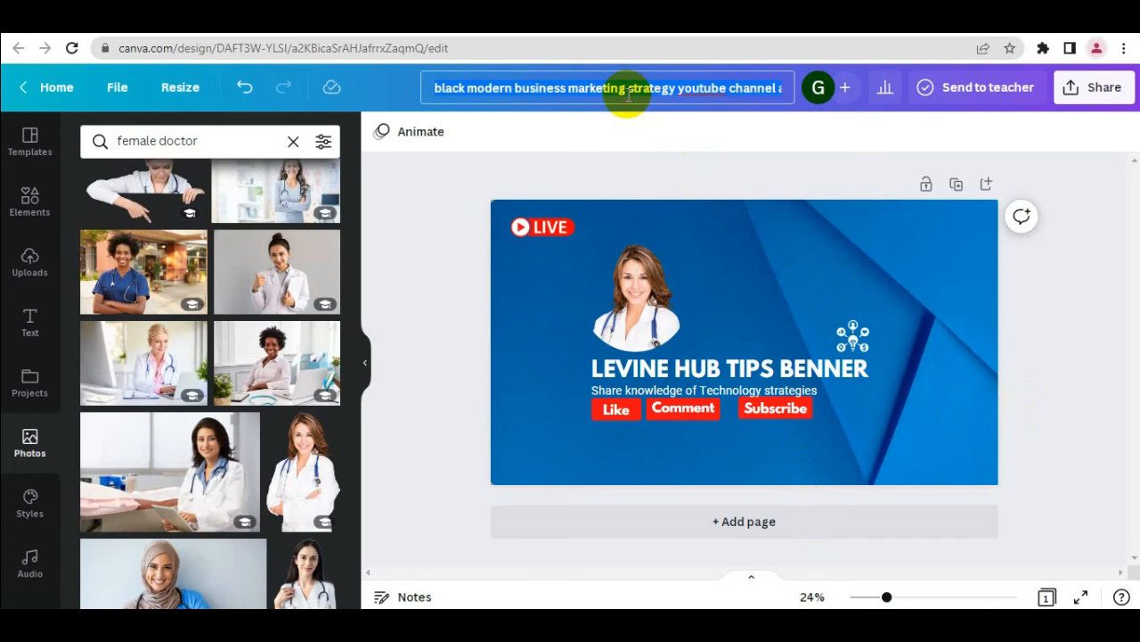
pyautogui.write('Levine')
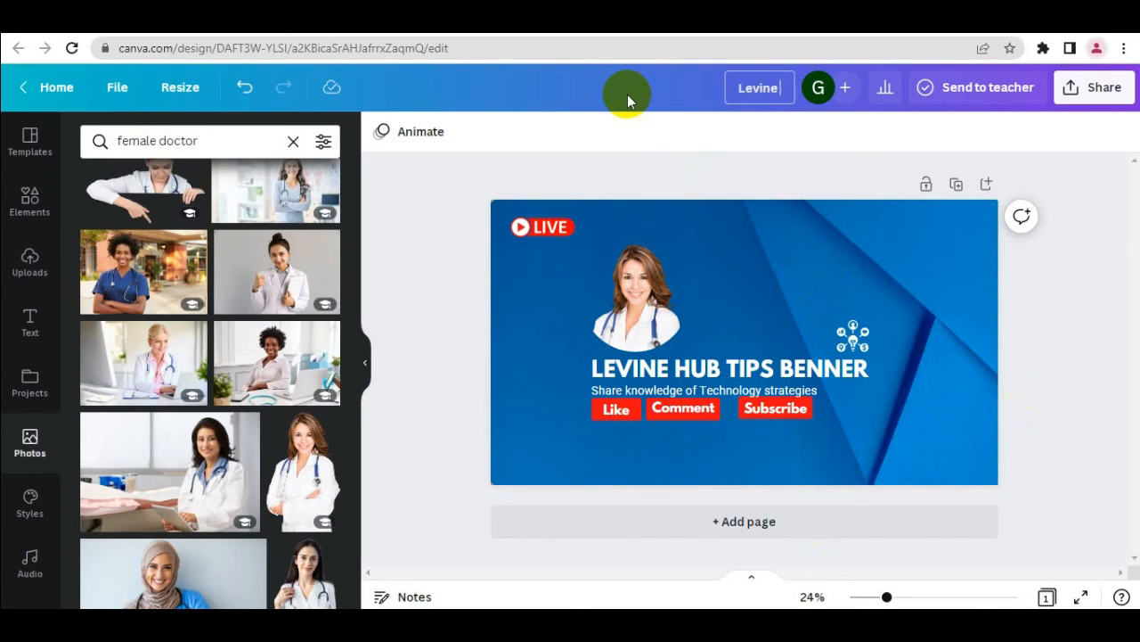
pyautogui.write(' HUb To')
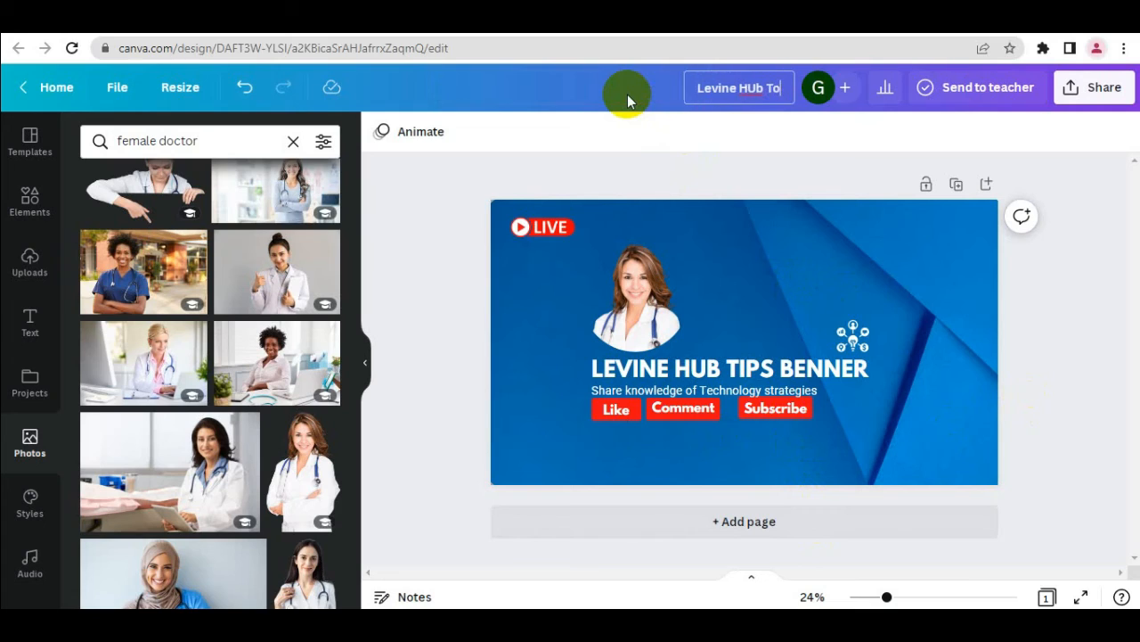
pyautogui.press('BackSpace')
pyautogui.write('i')
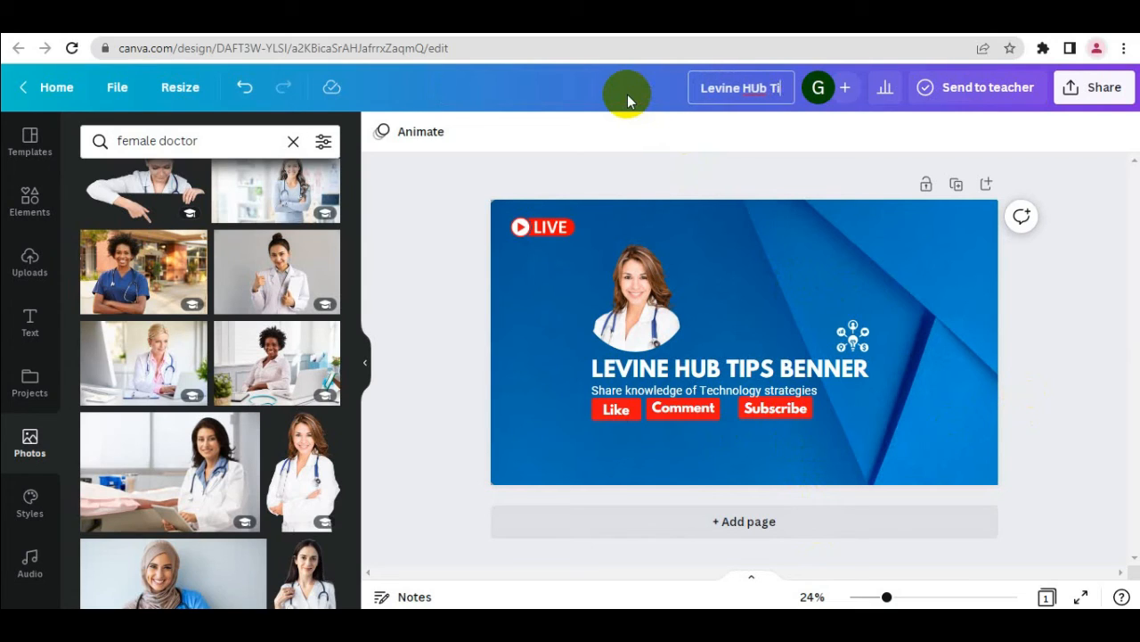
pyautogui.write('ps B')
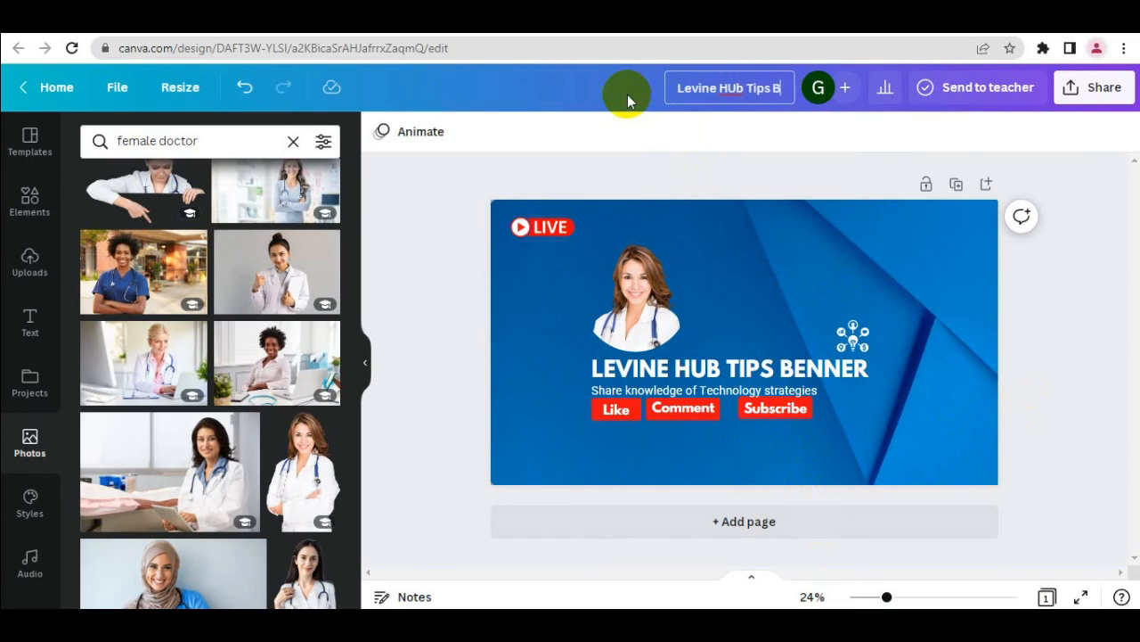
pyautogui.write('anner')
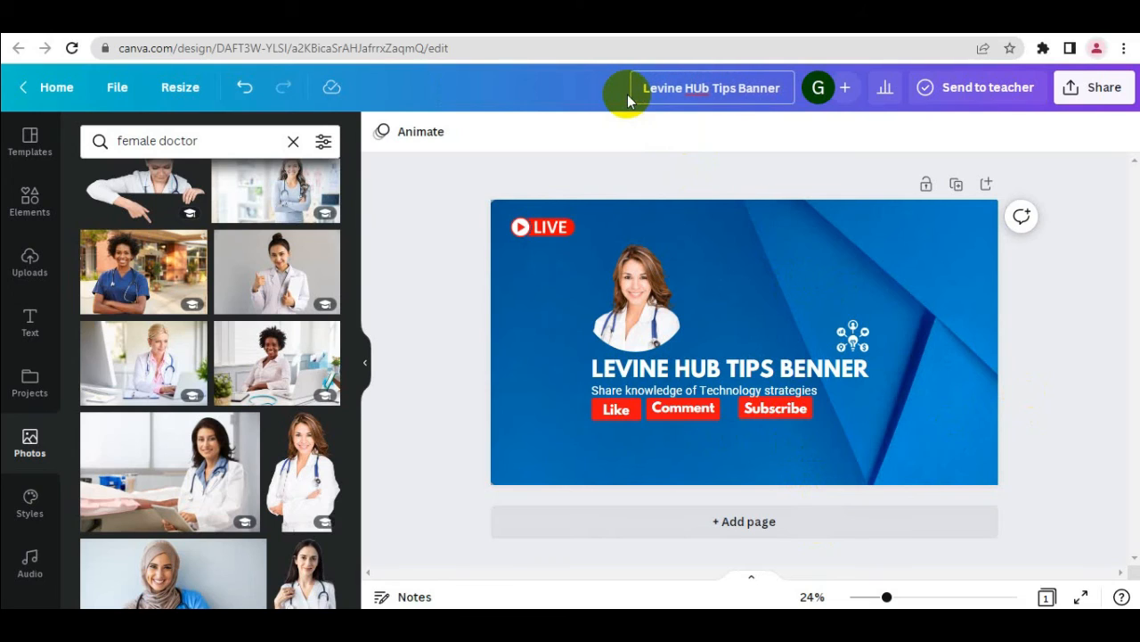
pyautogui.click(1042, 315)
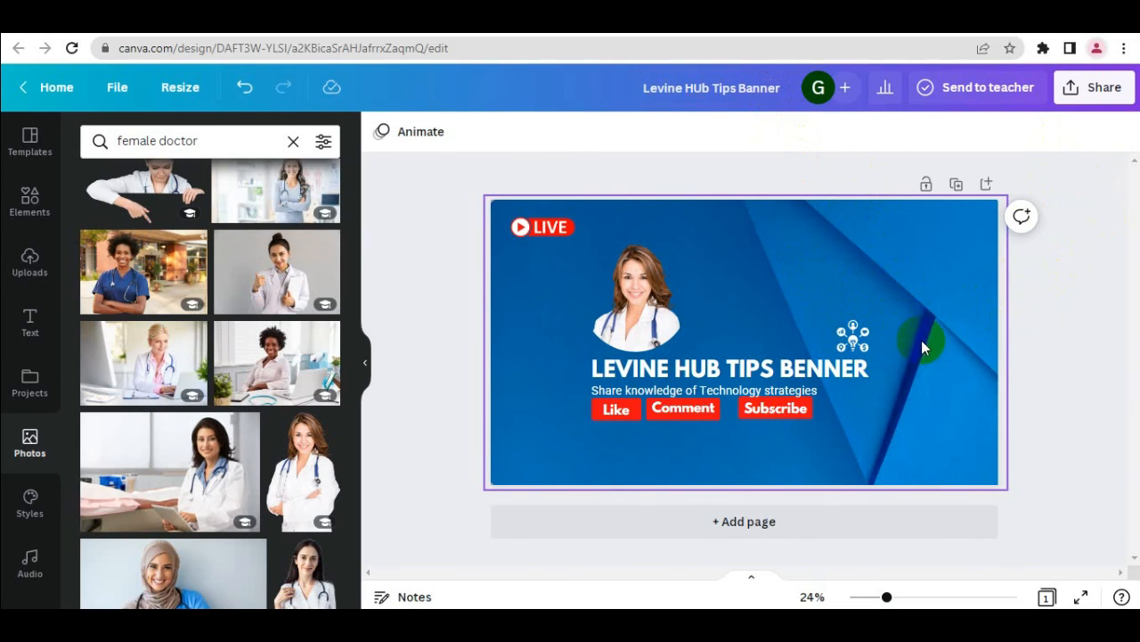
# Download the banner as a JPG and open the downloaded file
pyautogui.click(1093, 94)
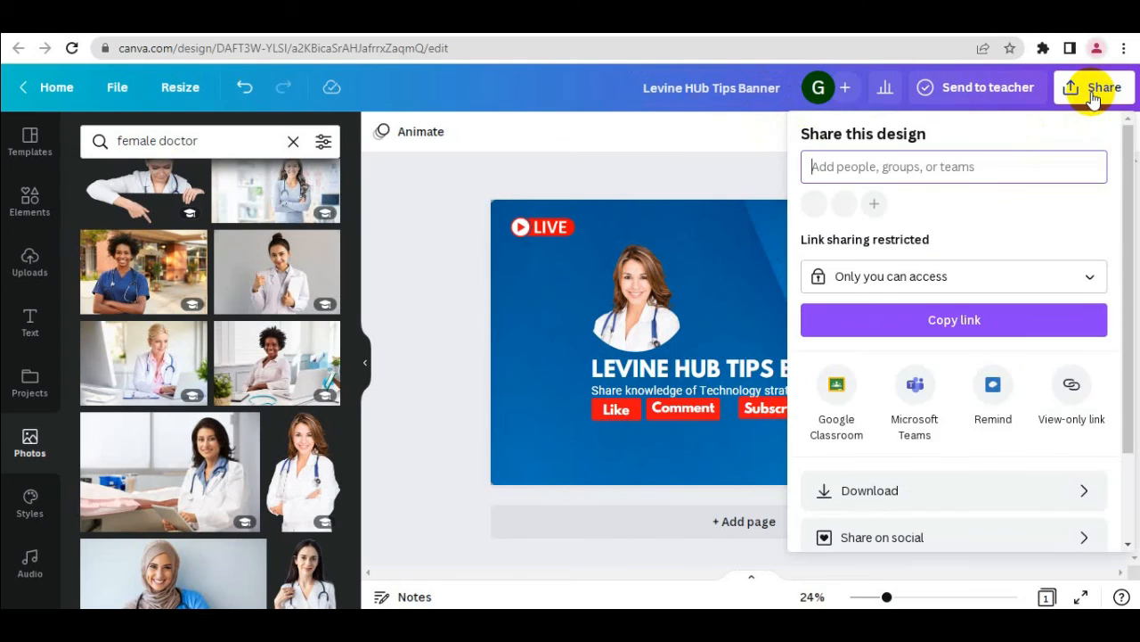
pyautogui.click(960, 491)
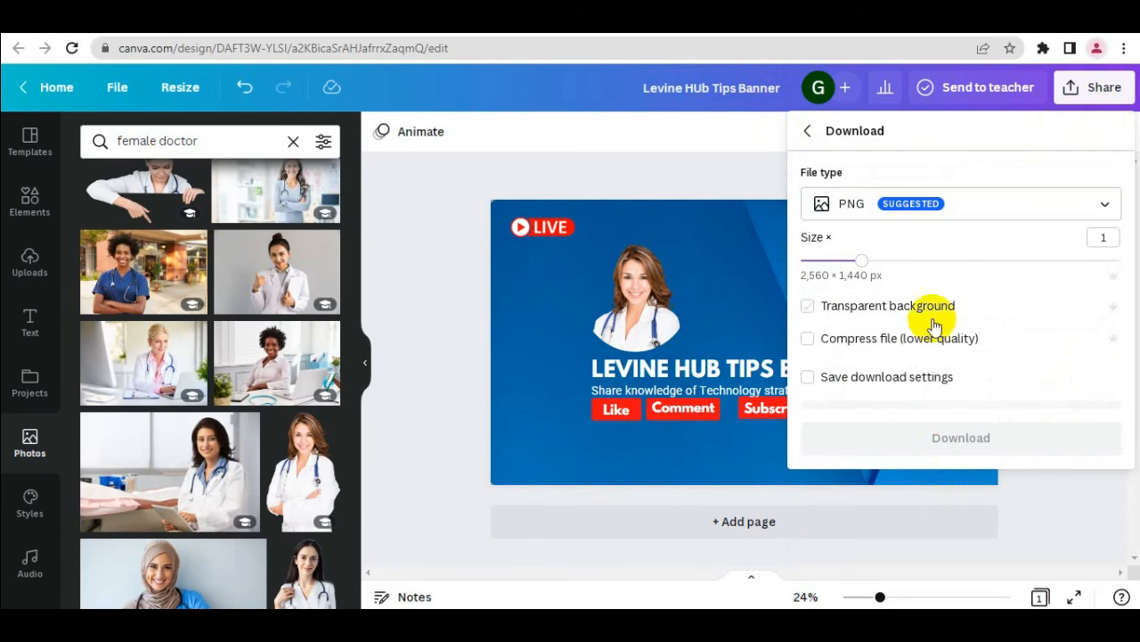
pyautogui.click(975, 203)
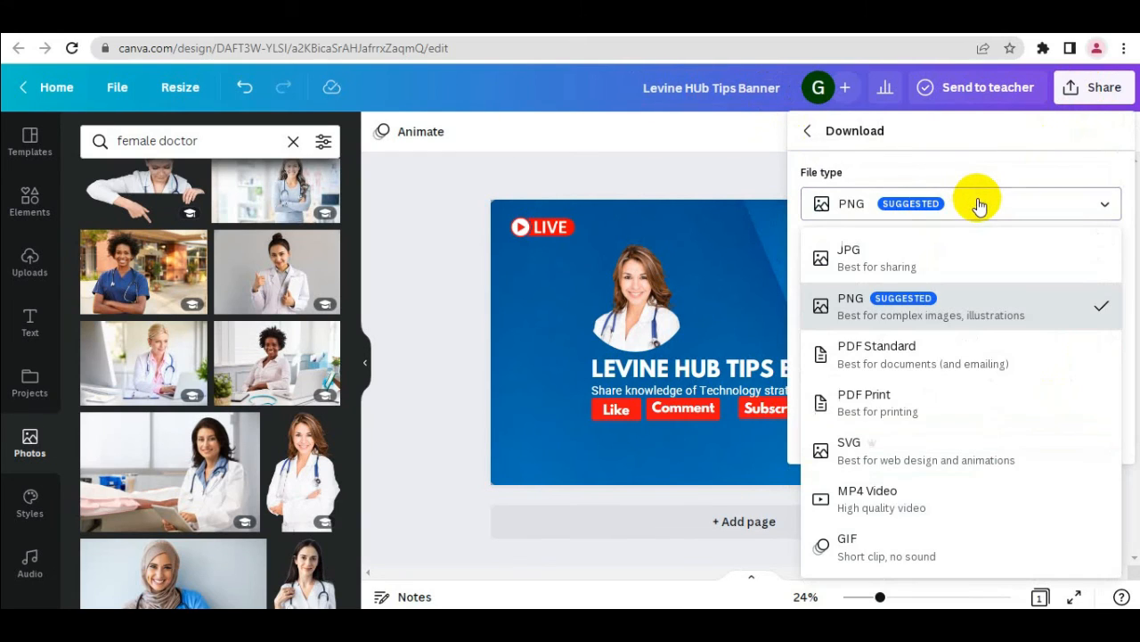
pyautogui.click(937, 261)
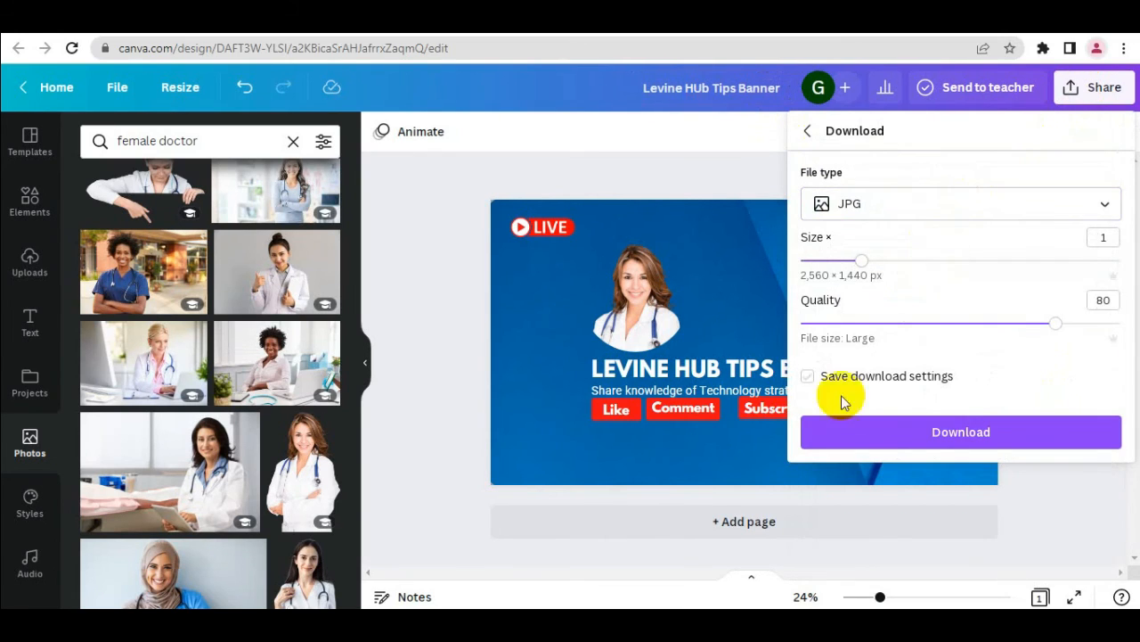
pyautogui.click(950, 436)
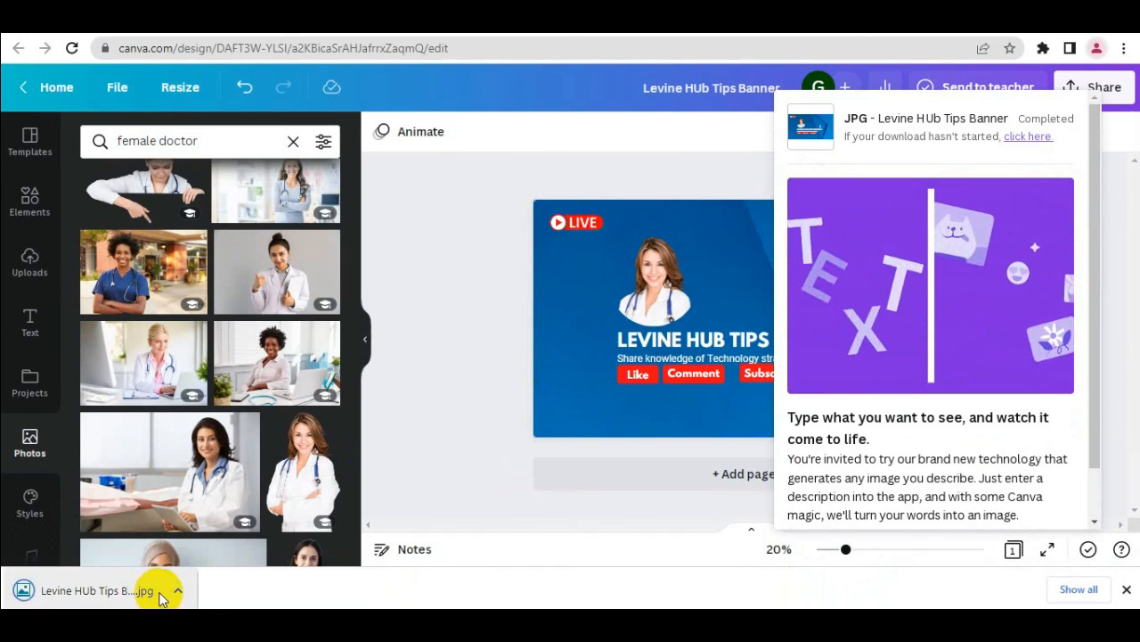
pyautogui.click(115, 589)
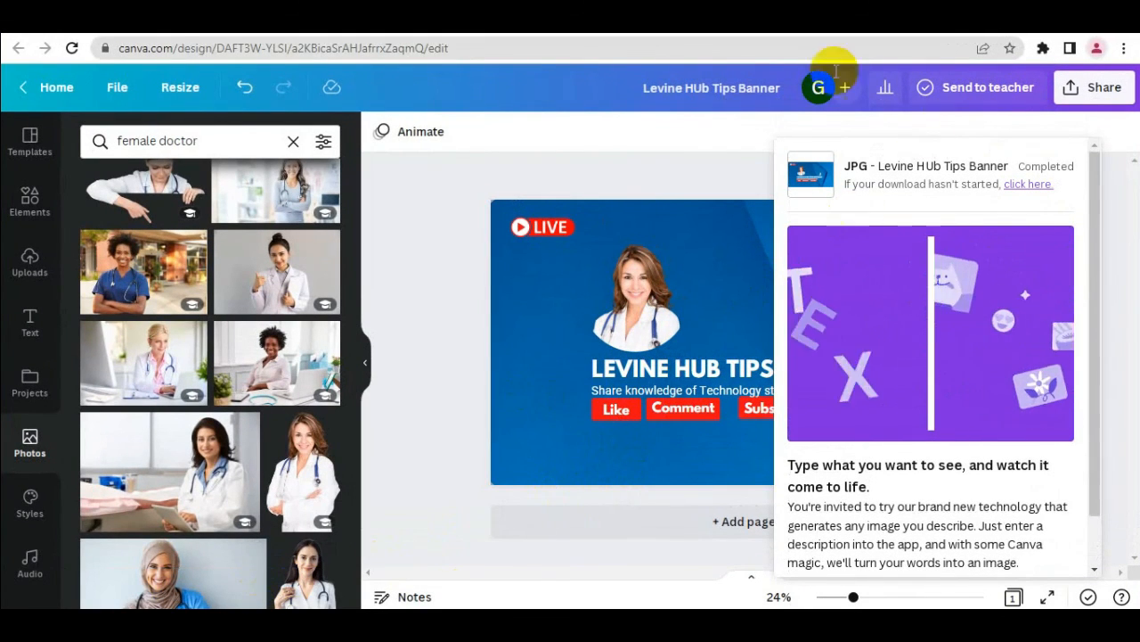
pyautogui.click(429, 259)
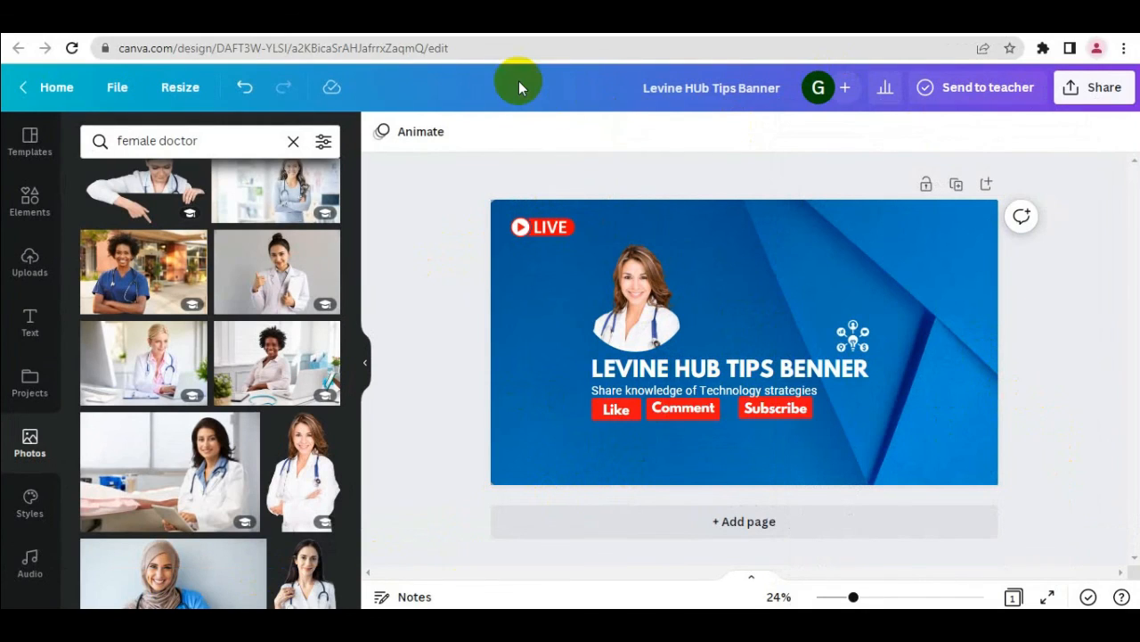
# View the Levine Hub Tips channel page on YouTube and return to the banner design in Canva
pyautogui.click(414, 18)
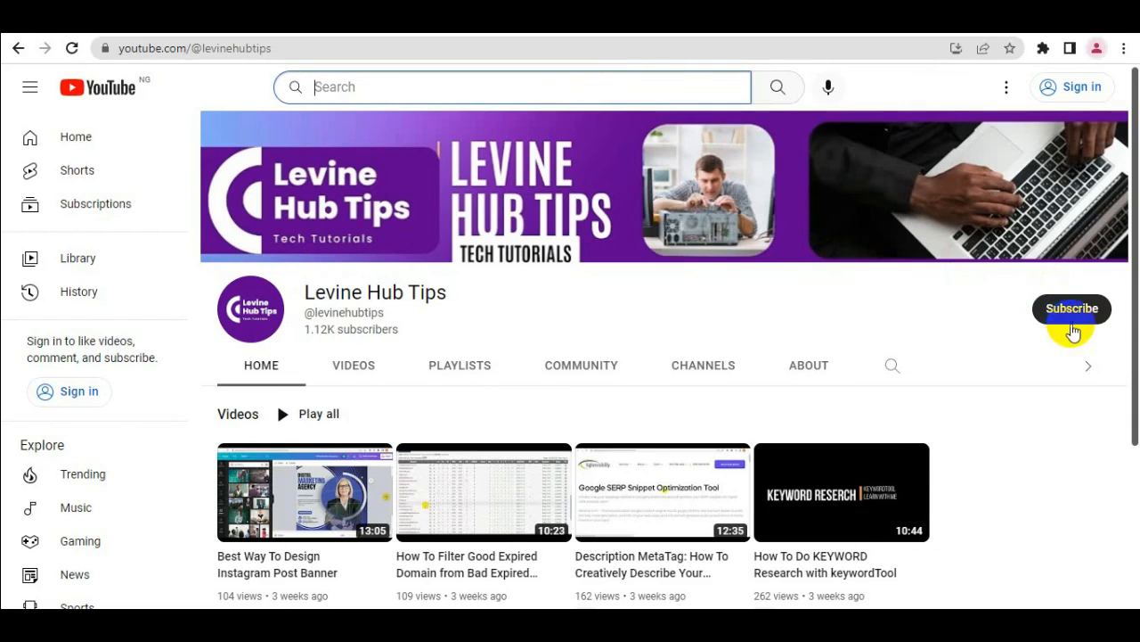
pyautogui.click(262, 19)
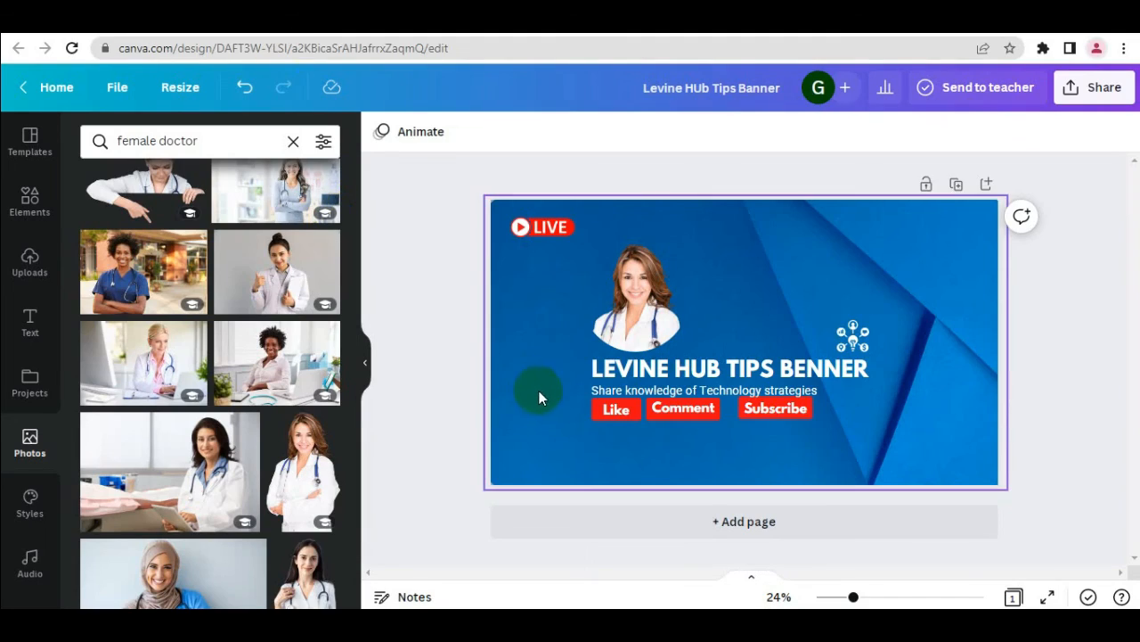